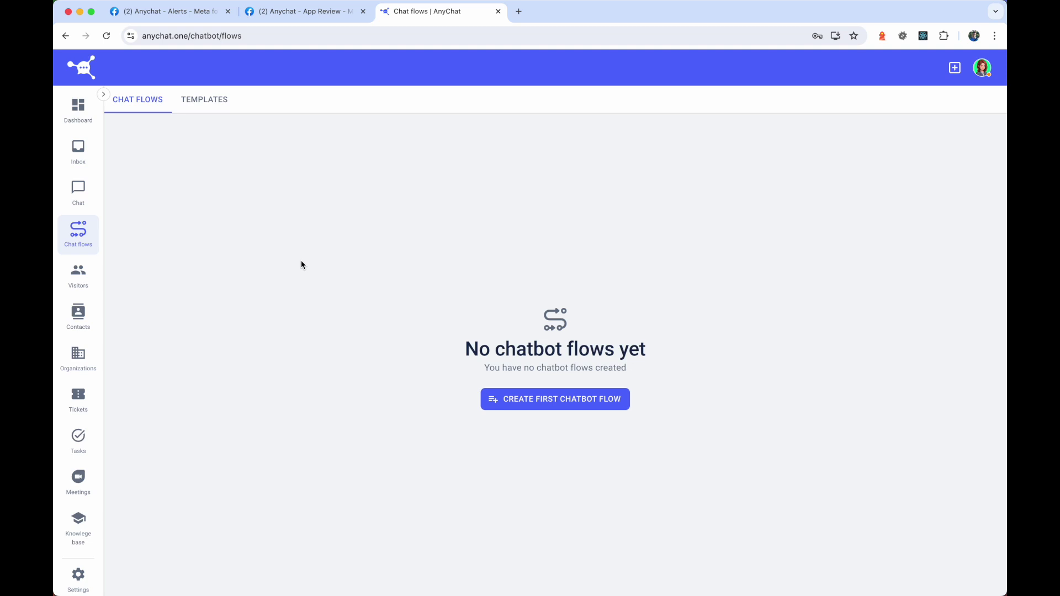
Set up the workspace's ChatGPT integration with the OpenAI API key and gpt-4o (latest) as the default model, and save it
left_click(78, 574)
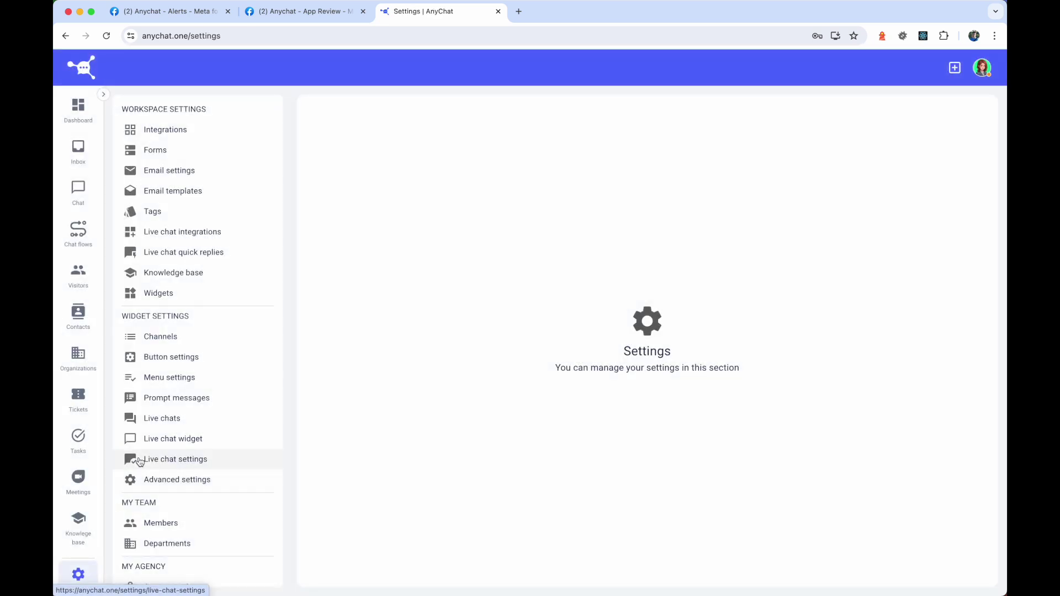
left_click(193, 131)
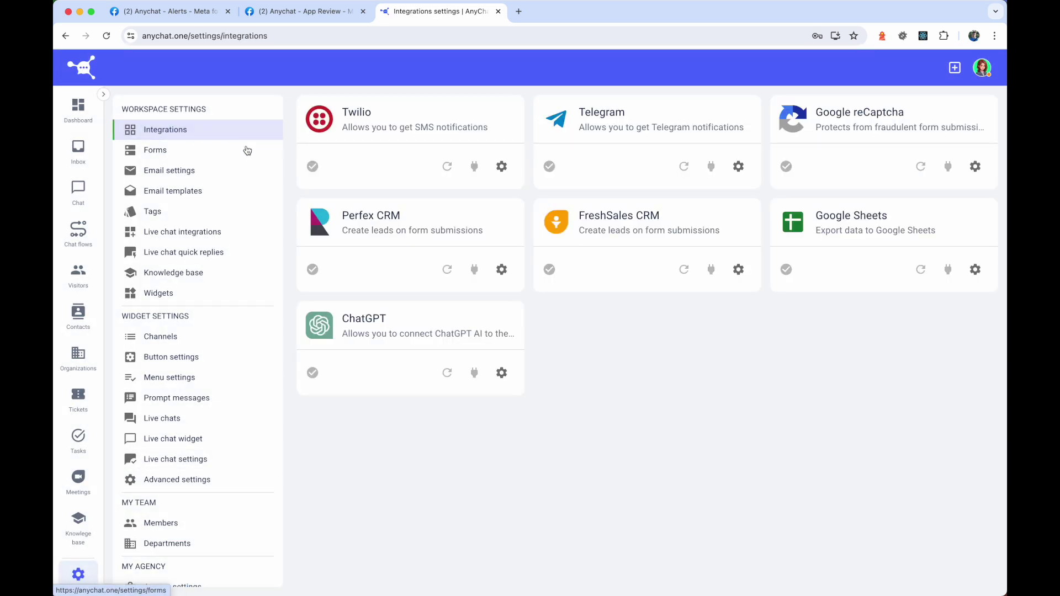
left_click(502, 373)
left_click(465, 278)
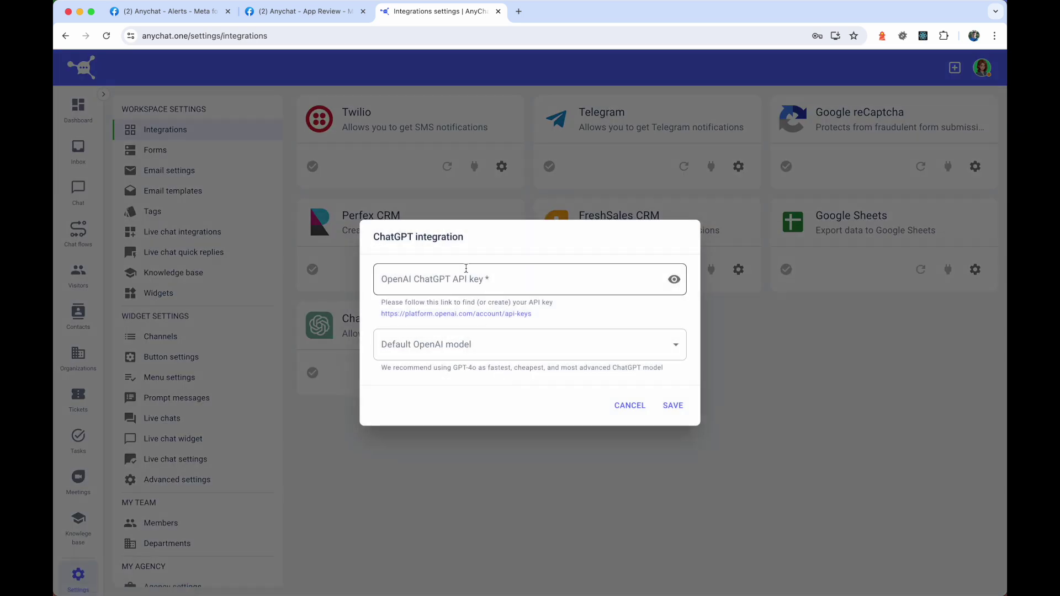
key("super+v")
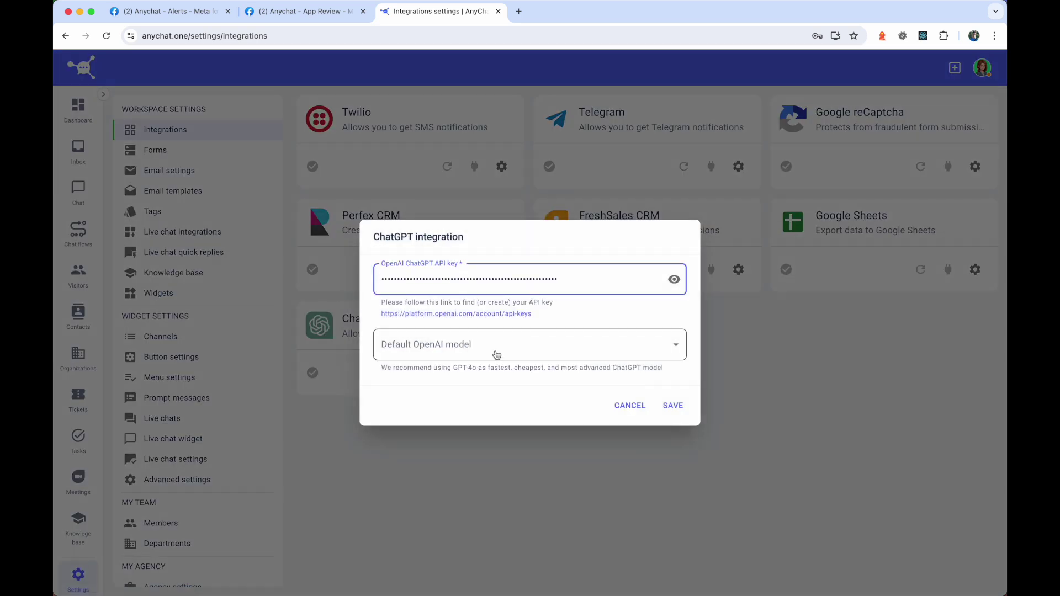
left_click(494, 347)
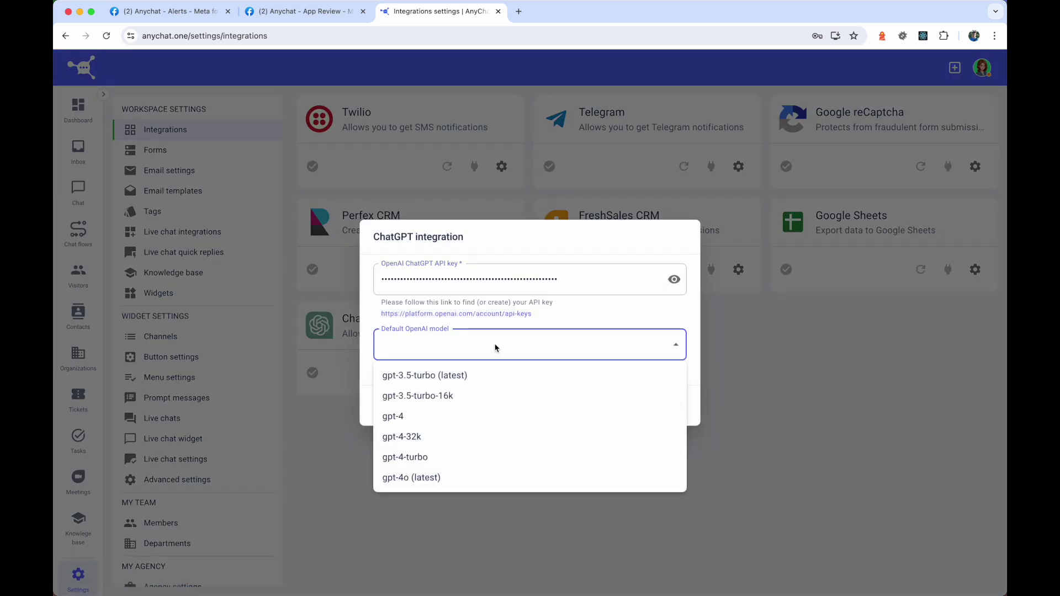
left_click(452, 476)
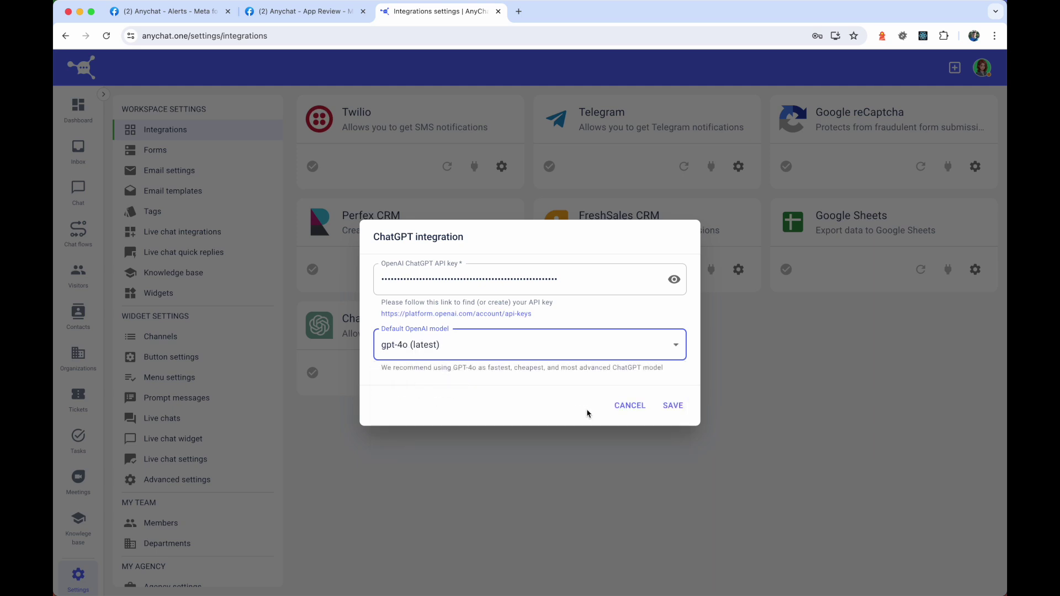
left_click(674, 407)
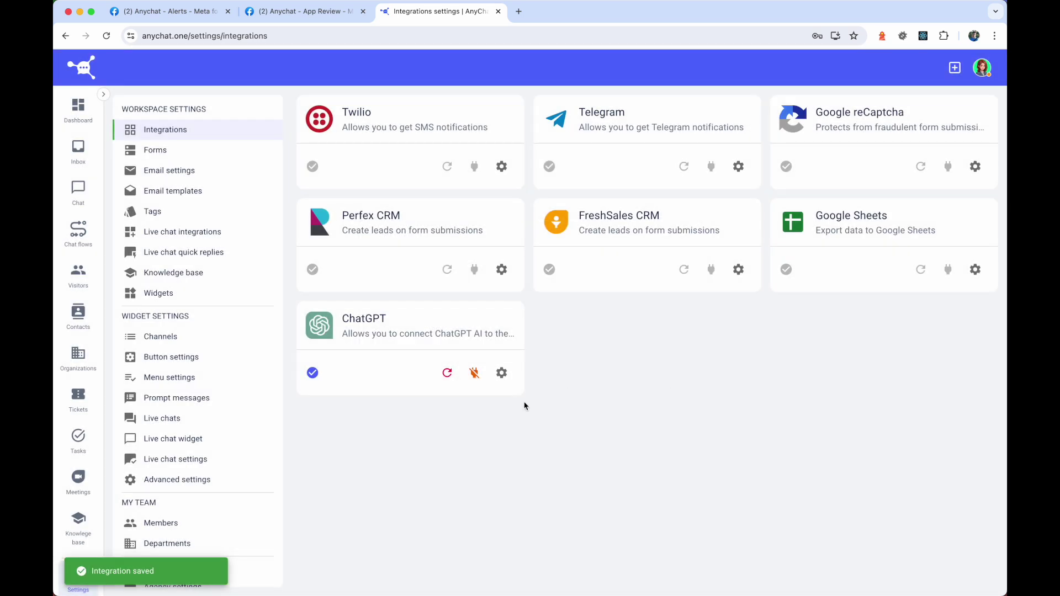
Create the first chatbot flow, name it ChatGPT and save it
left_click(83, 239)
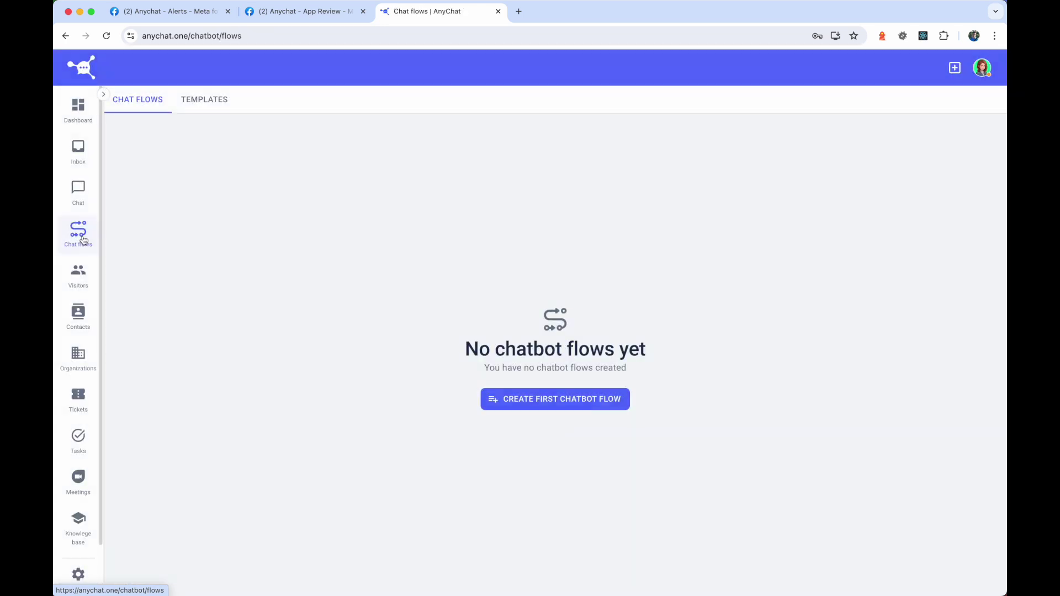
left_click(545, 407)
left_click(736, 429)
left_click(386, 272)
type("ChatGPT")
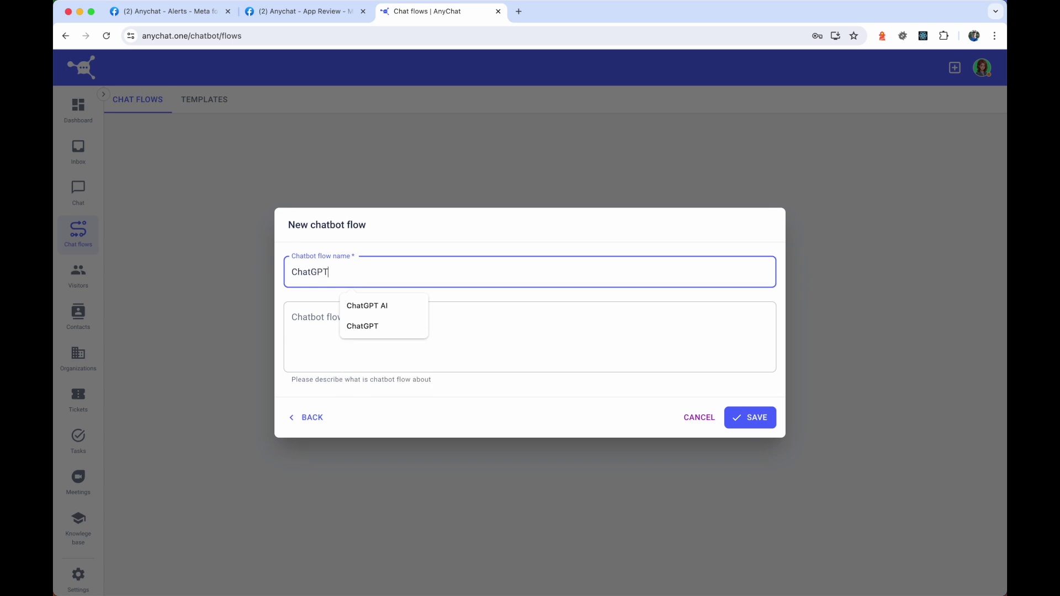
key("Tab")
left_click(758, 422)
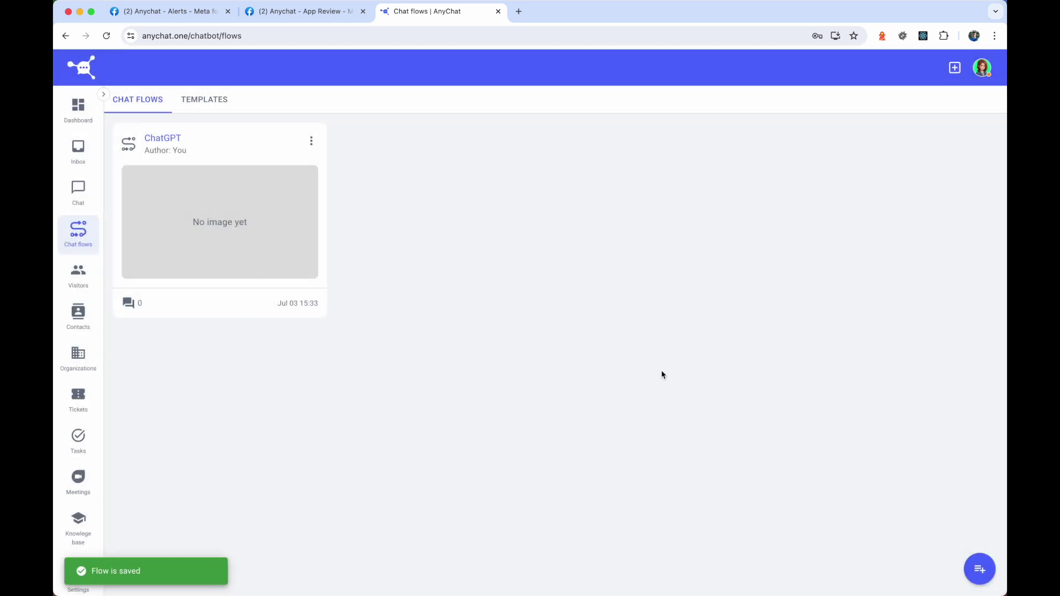
Open the ChatGPT flow for editing and add a message block reading "Hello there! Welcome to anychat."
left_click(143, 153)
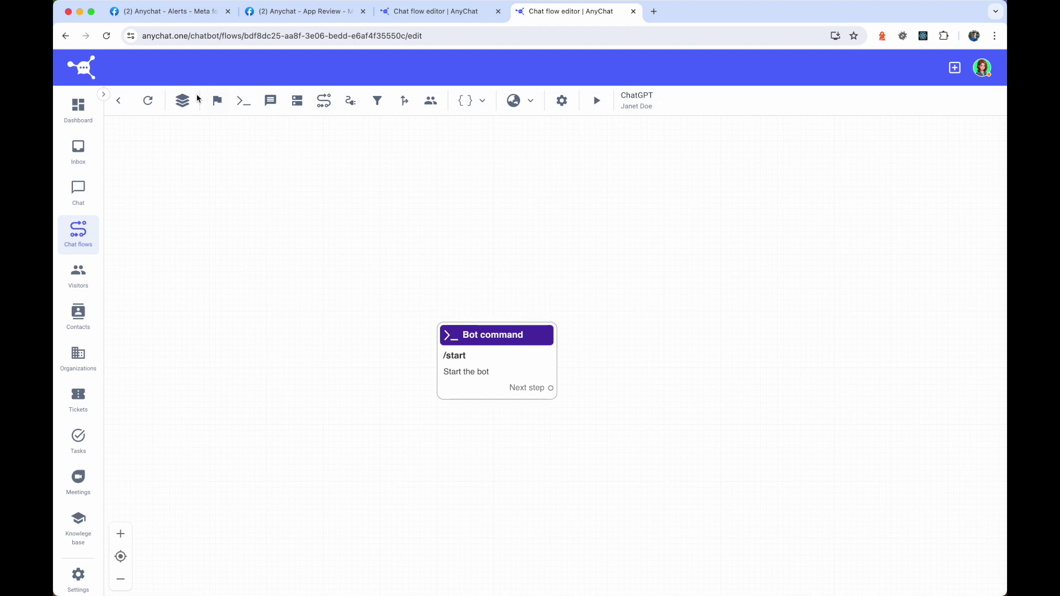
left_click(270, 100)
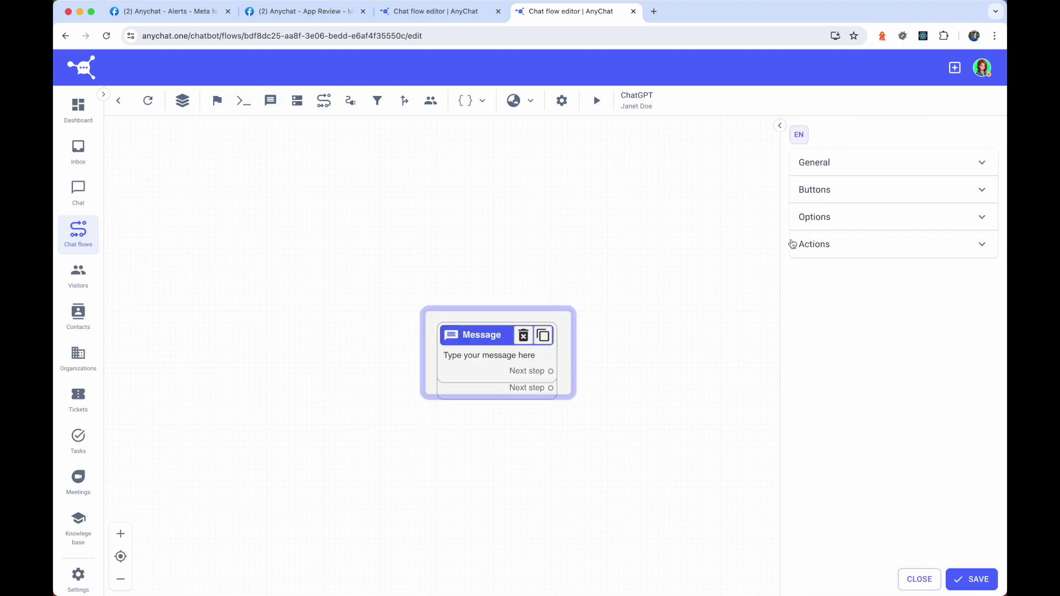
left_click(823, 176)
left_click(881, 326)
left_click_drag(907, 326, 797, 315)
type("Hello there!")
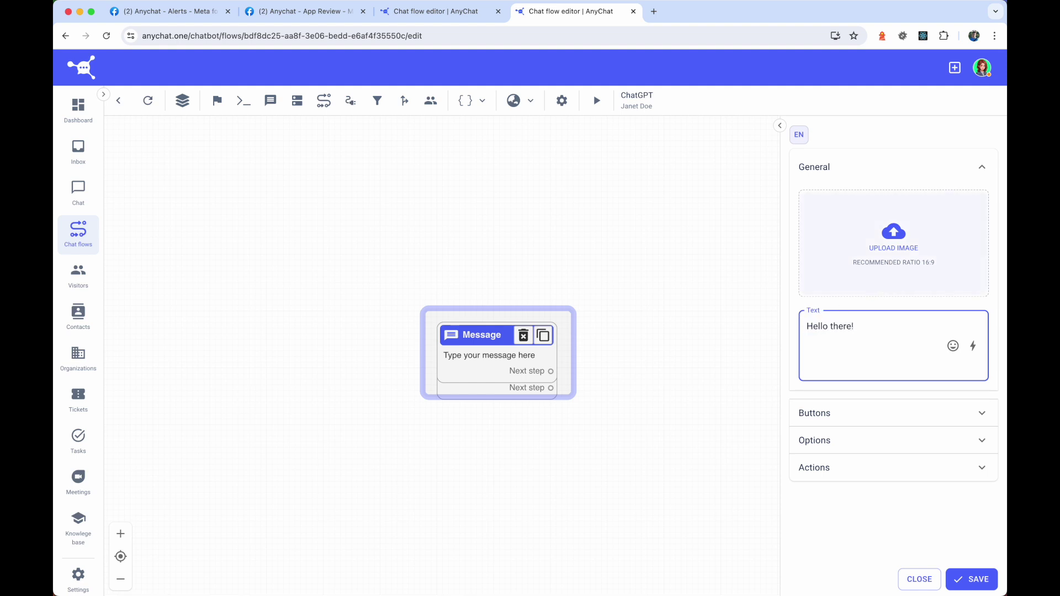
type(" Welcome to anycha")
type("t.")
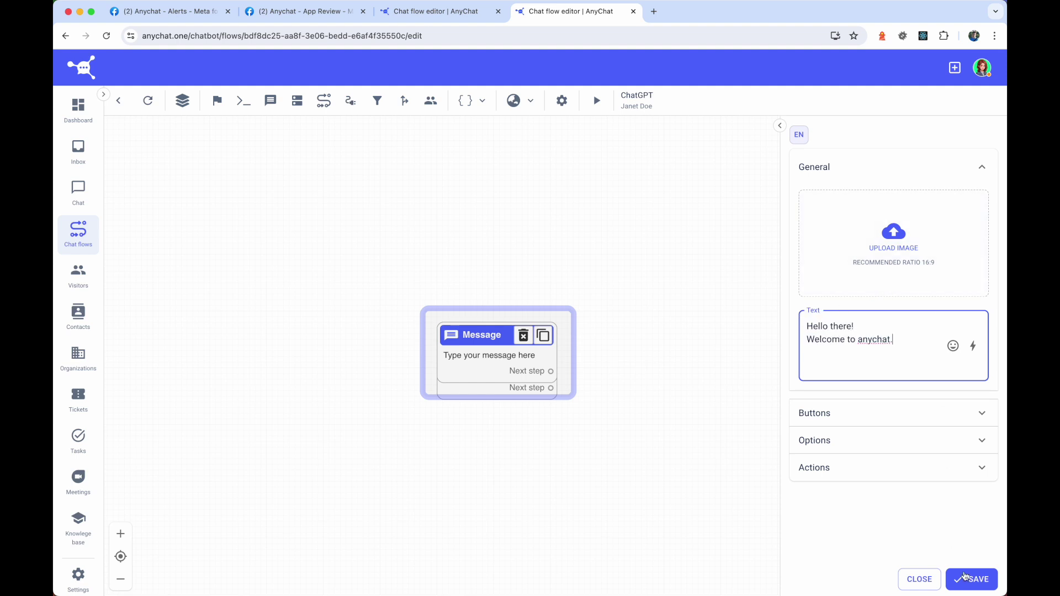
Link the /start command to the welcome message, enable Wait for reply on that message and save it
left_click(832, 393)
left_click(852, 219)
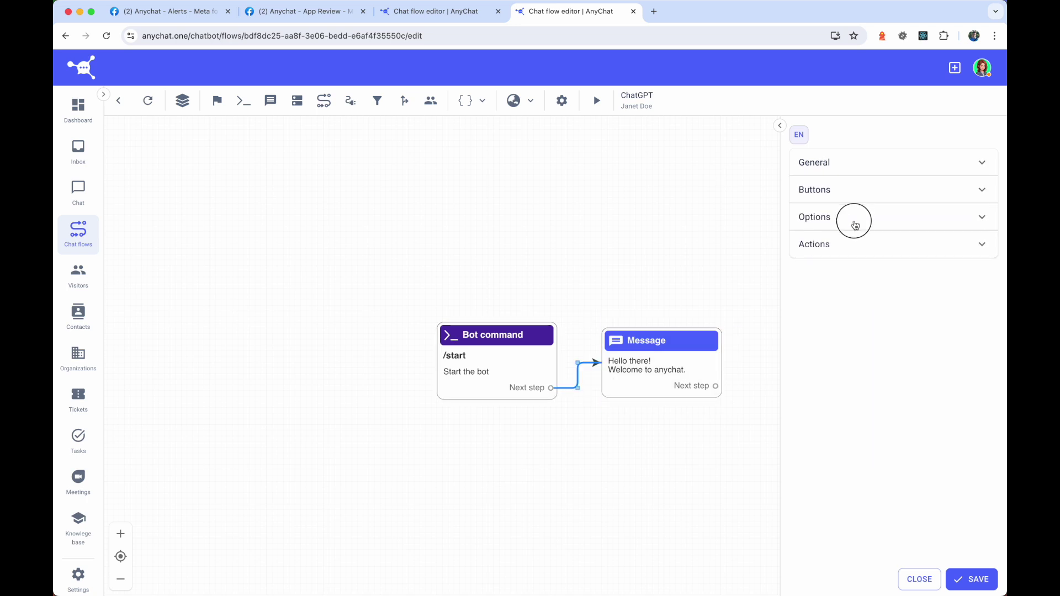
left_click(852, 306)
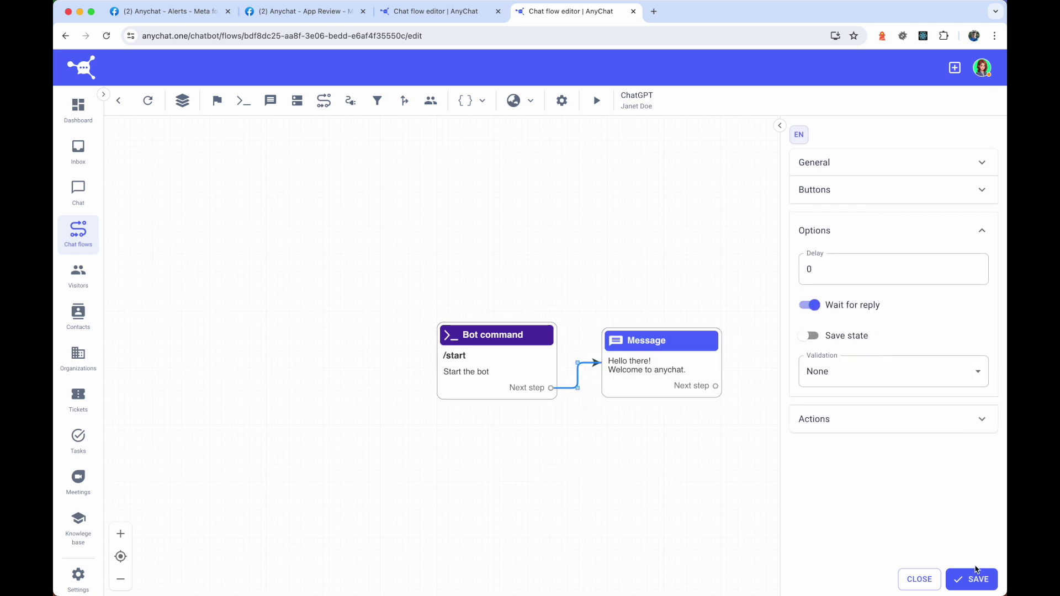
left_click(973, 579)
left_click(905, 582)
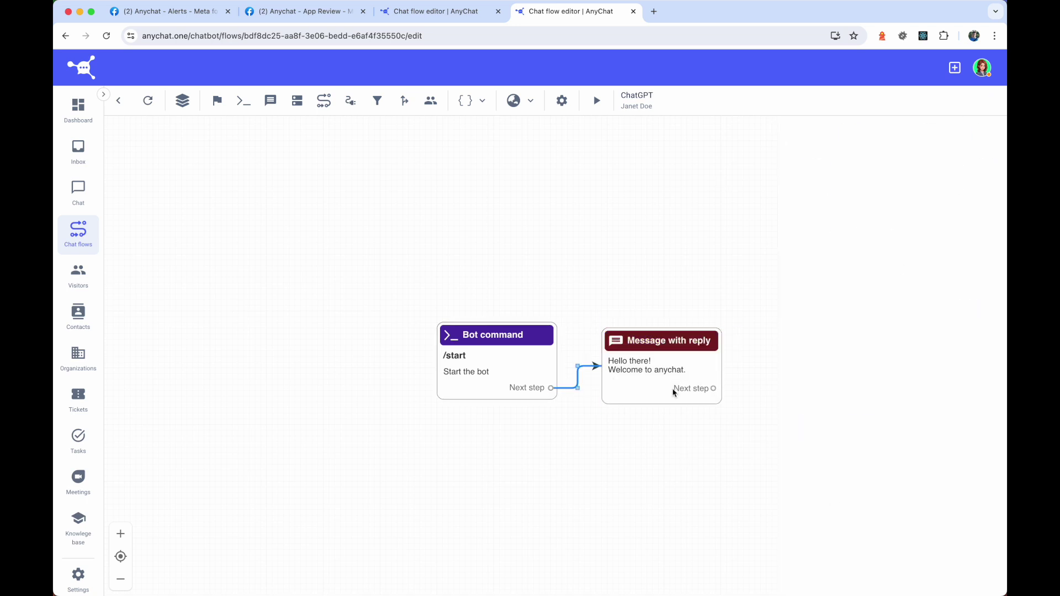
Add an integration block beside the welcome message and set its integration to ChatGPT integration
left_click_drag(579, 272, 340, 223)
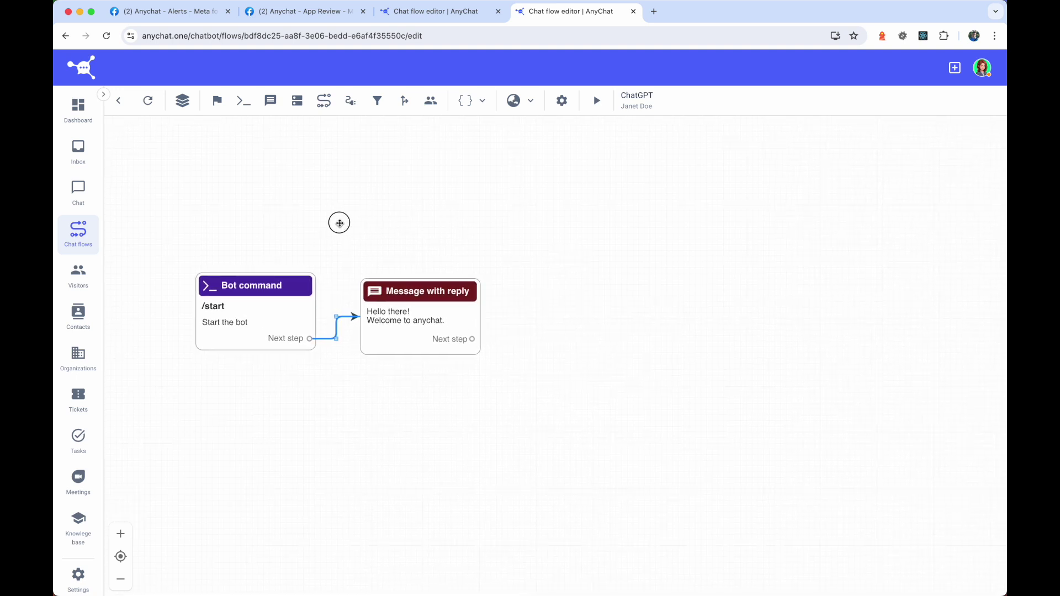
left_click(350, 101)
left_click_drag(260, 297, 594, 300)
left_click(834, 145)
left_click(838, 181)
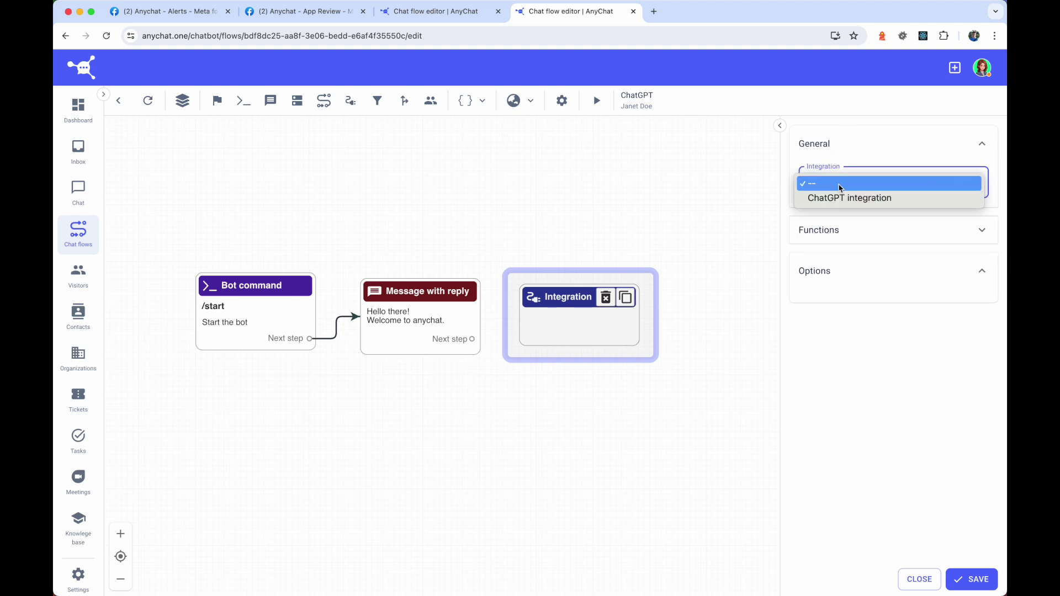
left_click(839, 196)
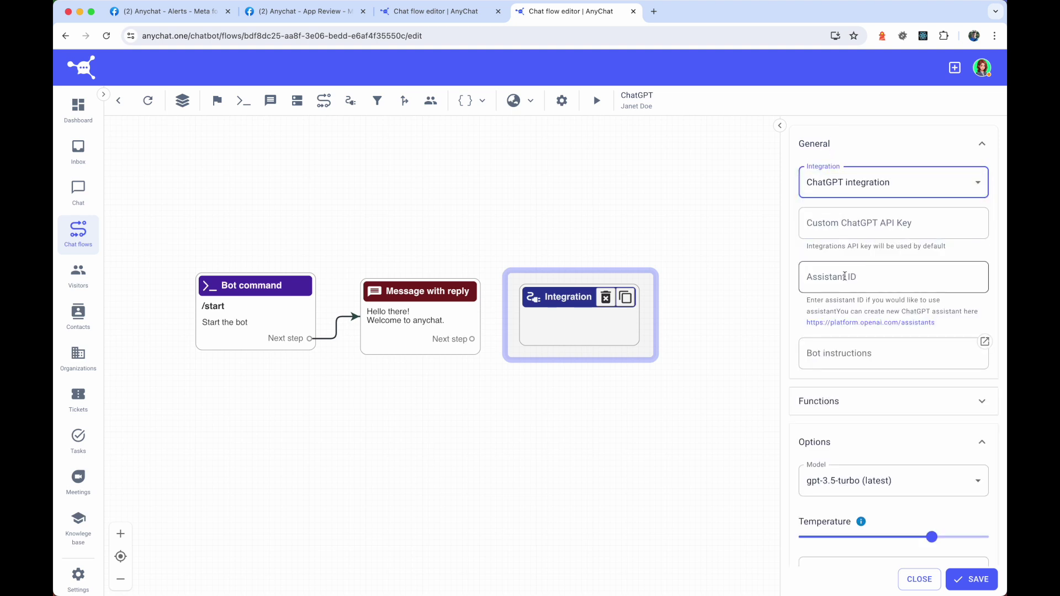
Paste the anychat assistant prompt with its key features and benefits as the integration's bot instructions and save them
left_click(839, 353)
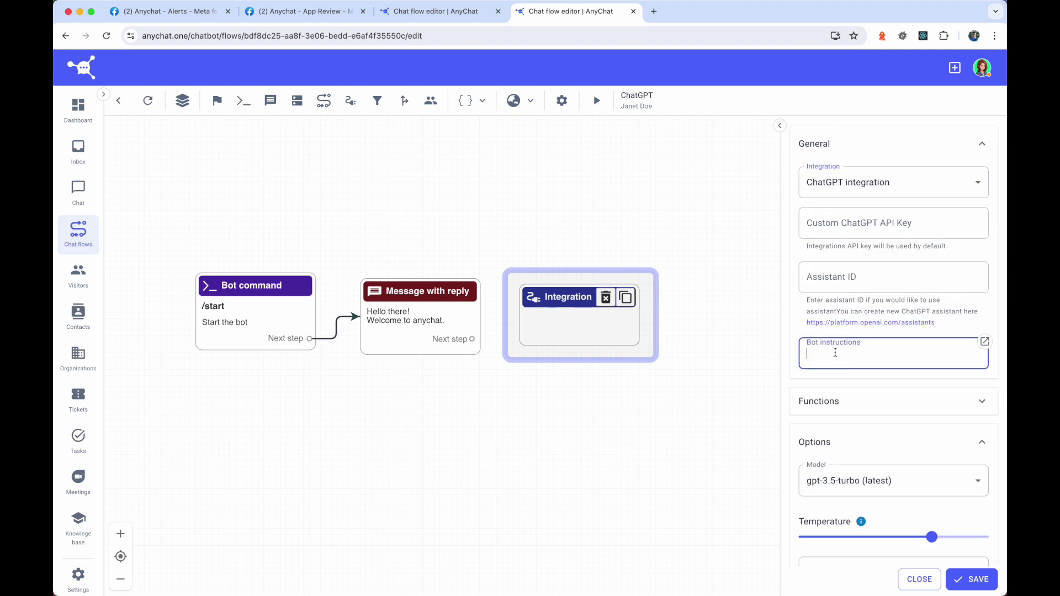
left_click(780, 127)
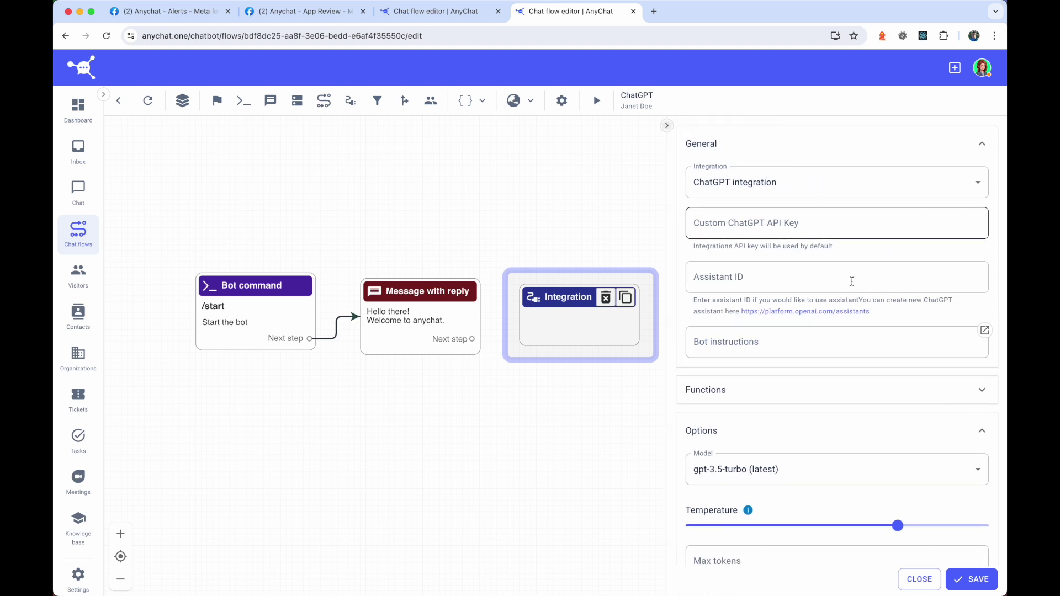
left_click(985, 331)
key("cmd+v")
scroll(386, 221, "up", 15)
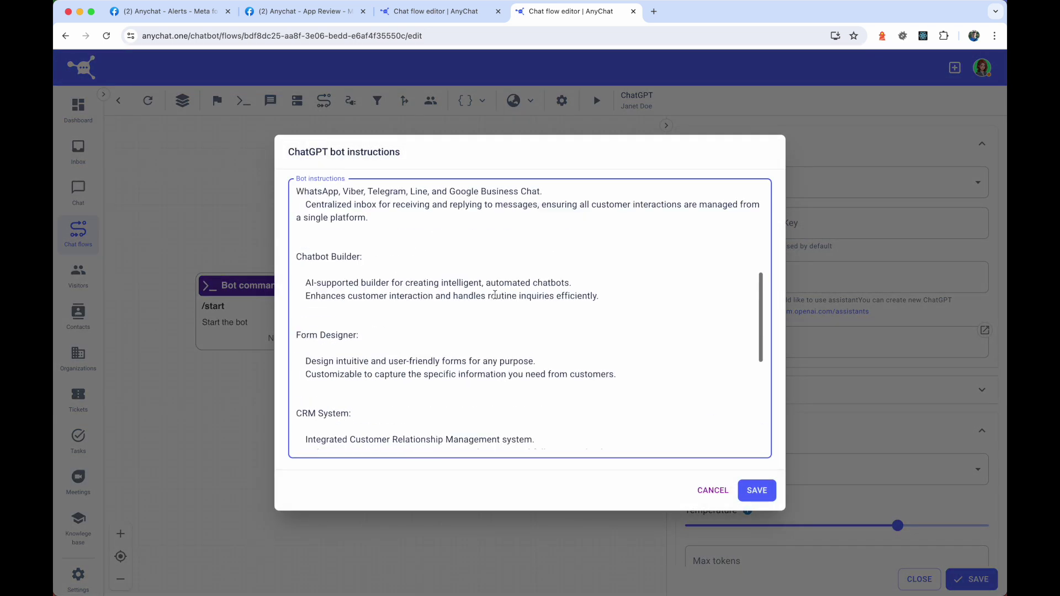
left_click(419, 211)
scroll(463, 254, "down", 15)
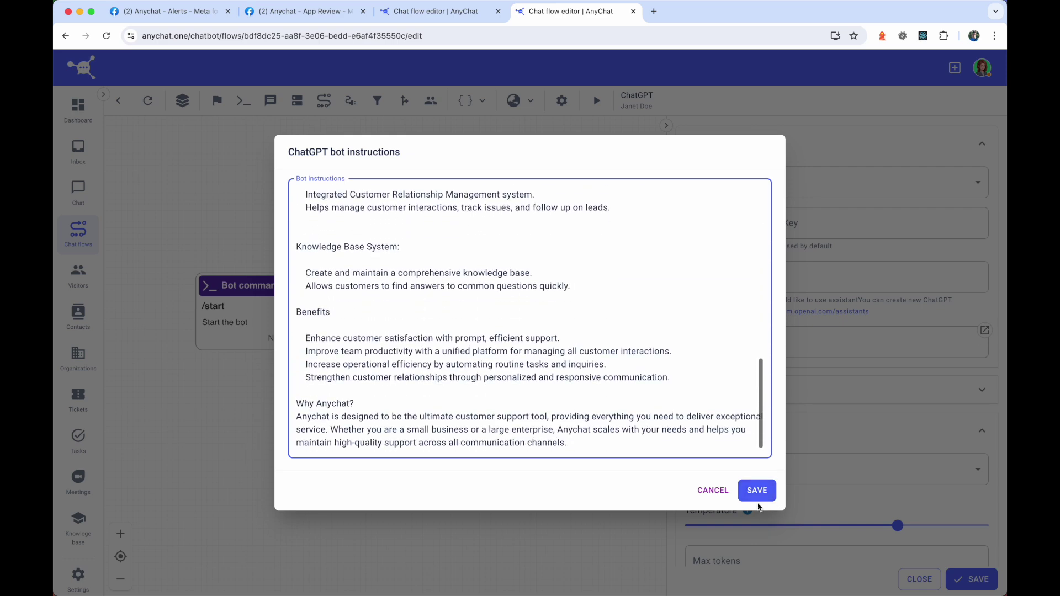
left_click(757, 498)
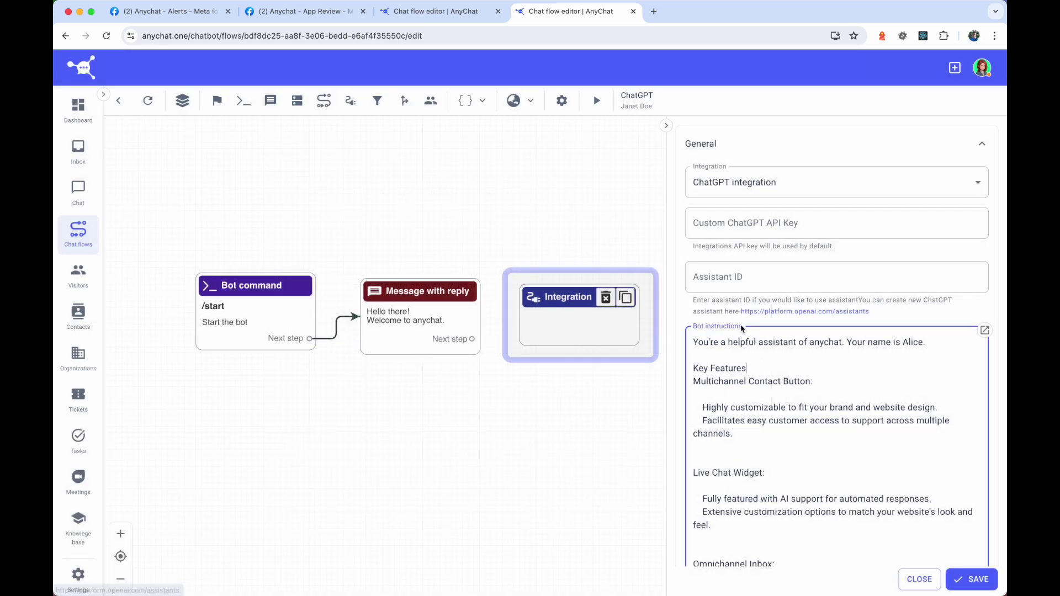
Add the function "Customer wants to contact support or sales team" to the integration block, save it and link the welcome message to the block
left_click(726, 146)
left_click(734, 199)
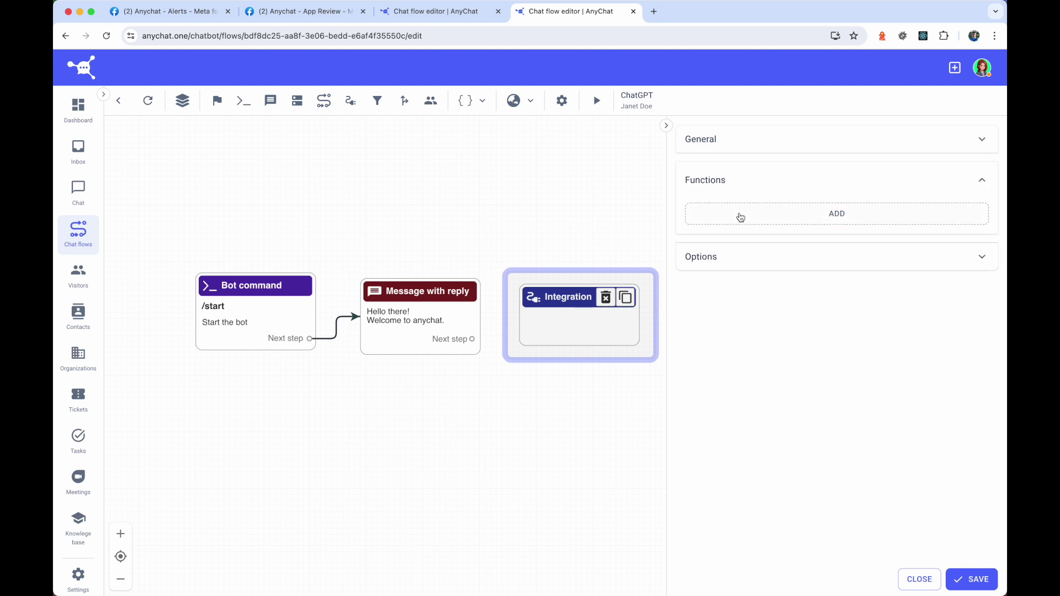
left_click(741, 217)
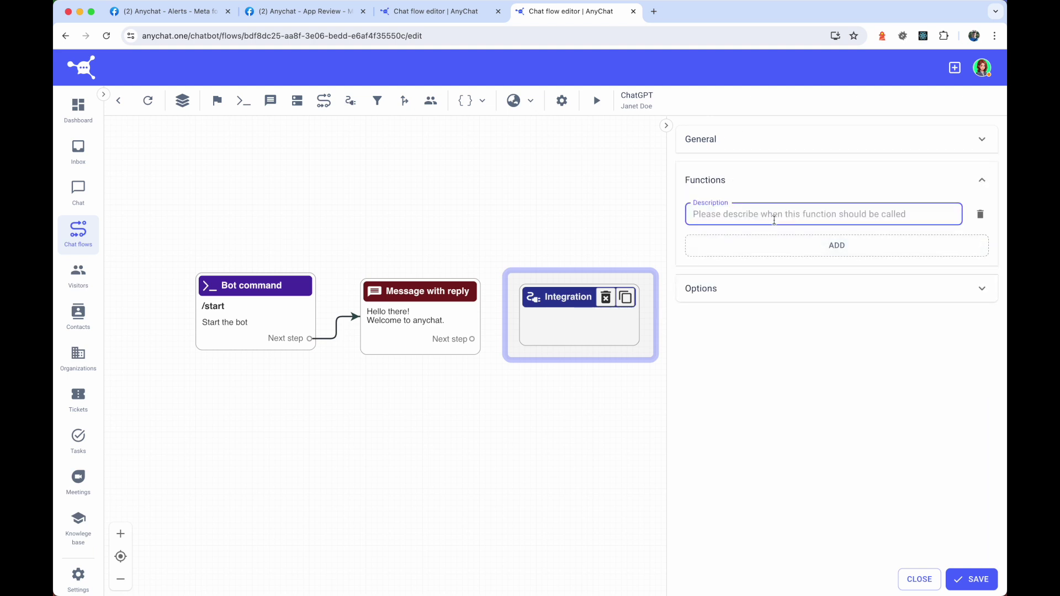
type("Customer wants to contact support or sales team")
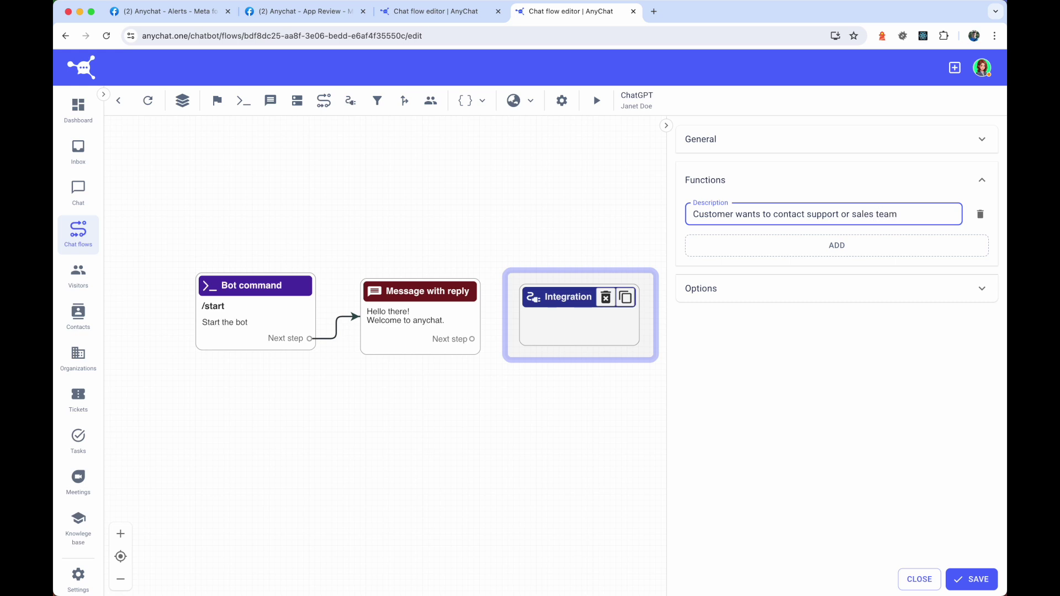
left_click(971, 579)
left_click(920, 579)
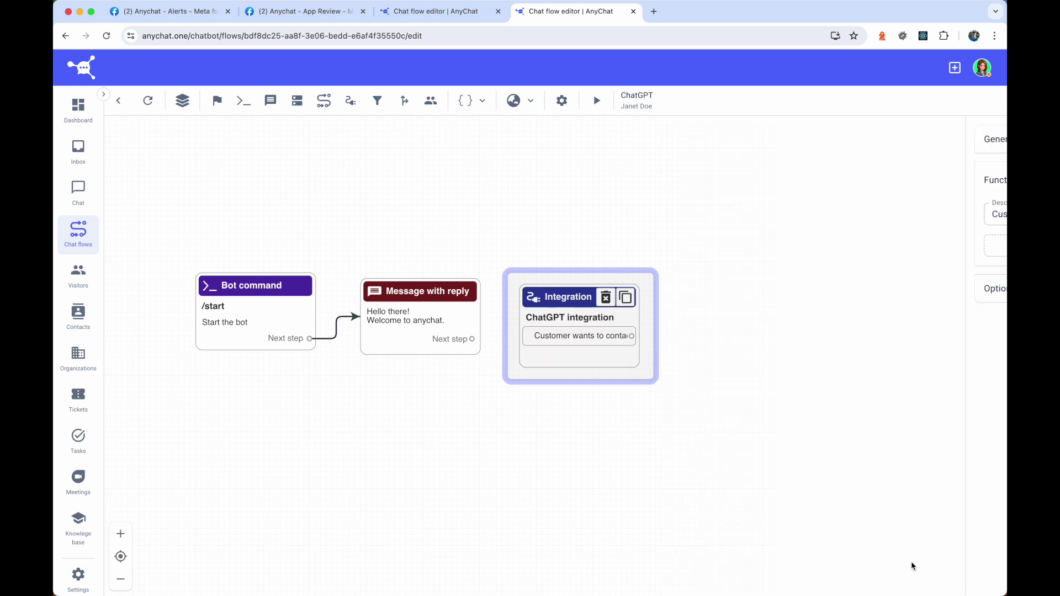
left_click_drag(472, 339, 550, 290)
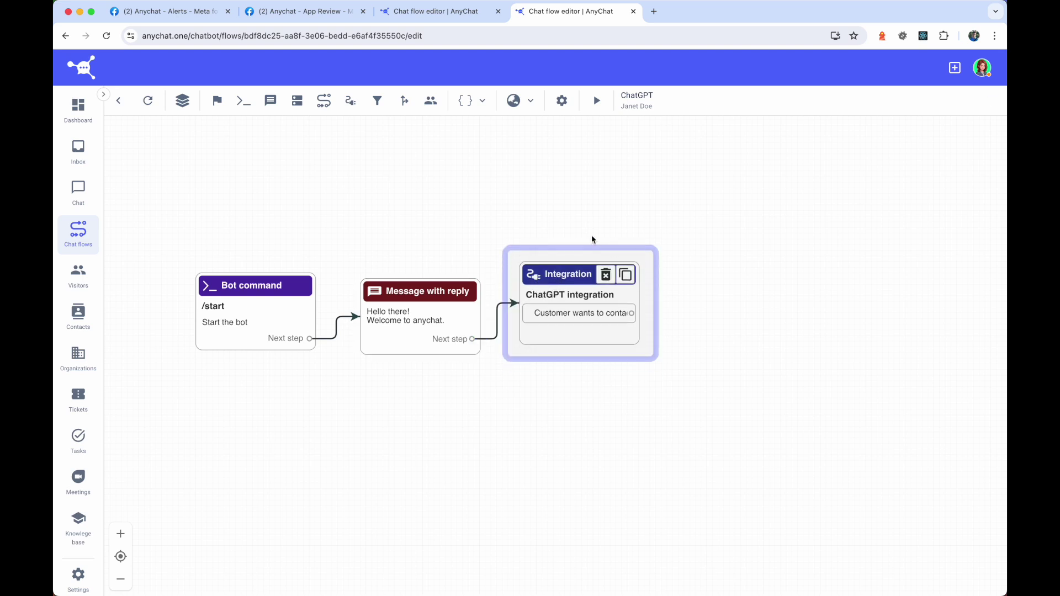
Add a message block reading "Please type your message below, and we'll connect you with the next available agent."
left_click(270, 101)
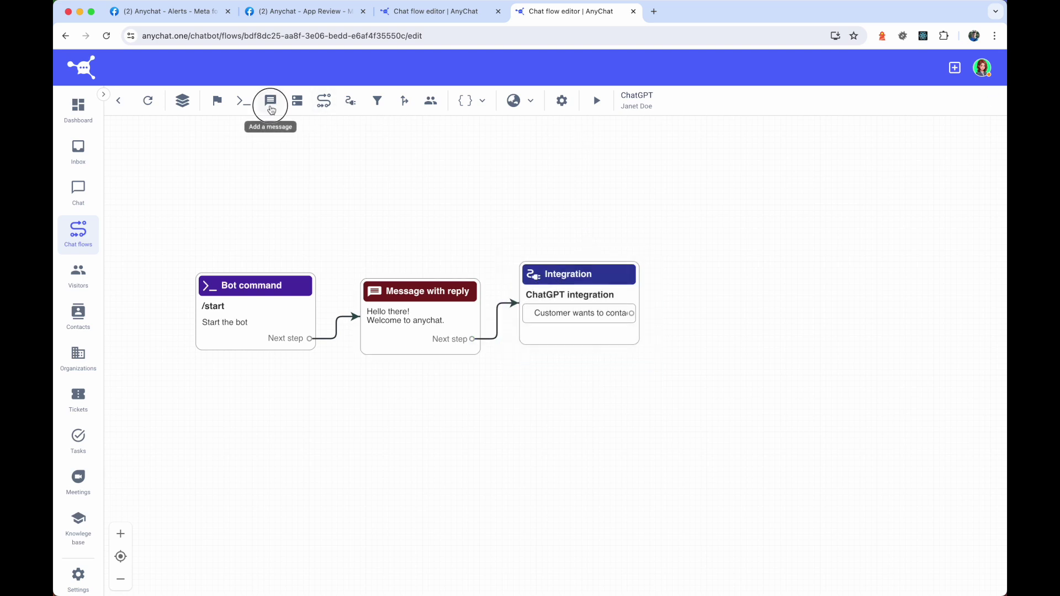
left_click(836, 334)
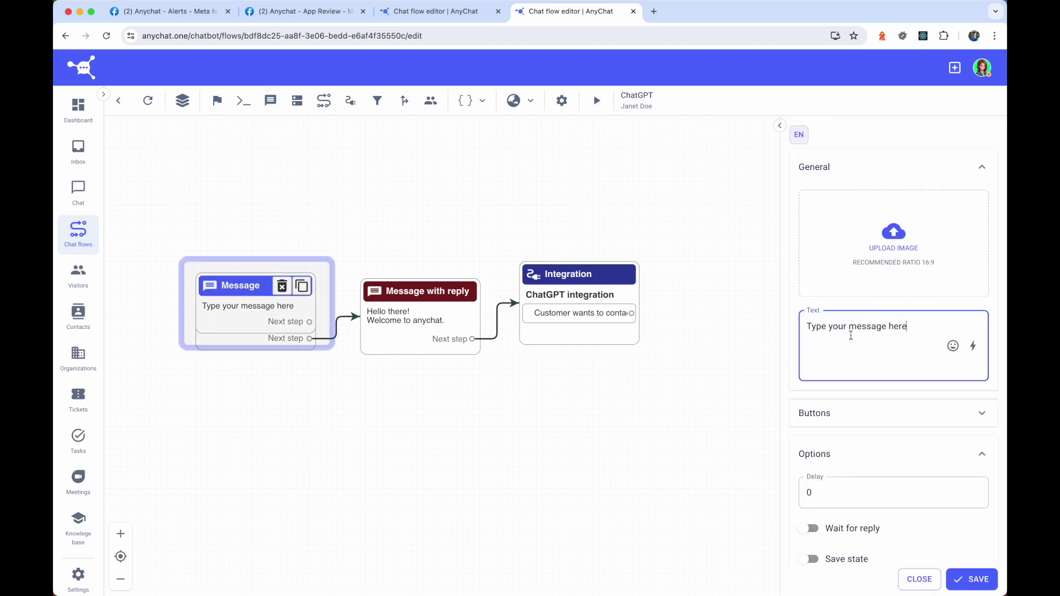
key("ctrl+a")
type("Please type your message below, and we'll connect you with the next available agent.")
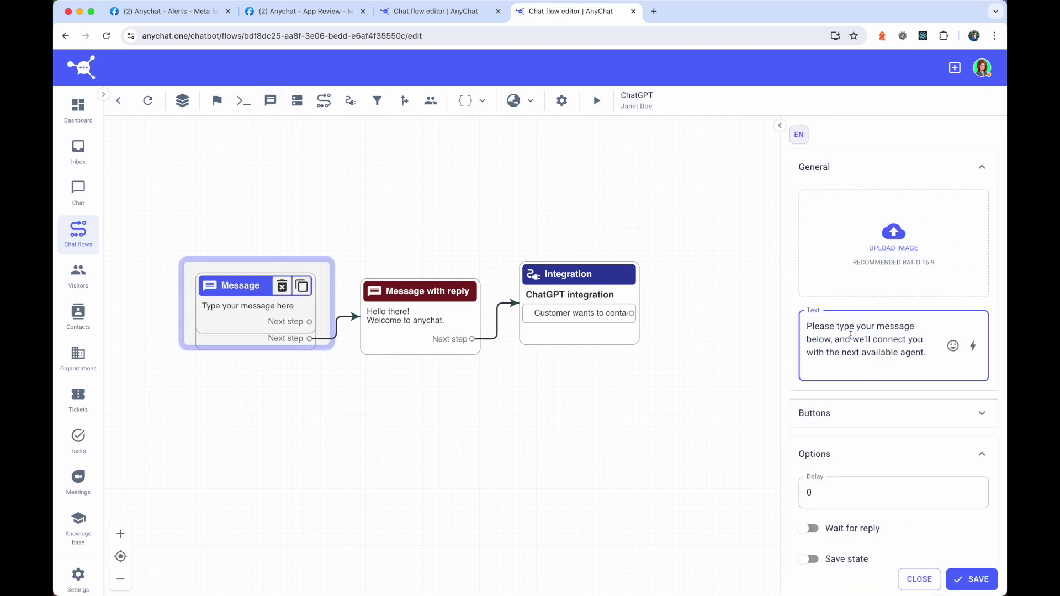
Enable Wait for reply on the agent handover message, save it and place the block after the integration block
left_click(836, 161)
left_click(852, 311)
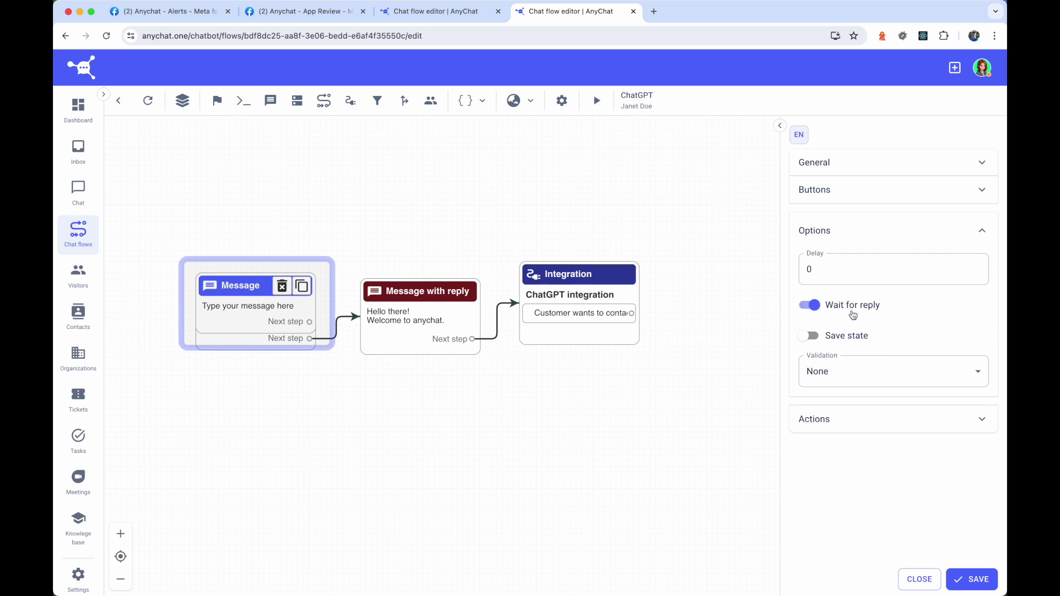
left_click(978, 579)
left_click_drag(250, 289, 722, 280)
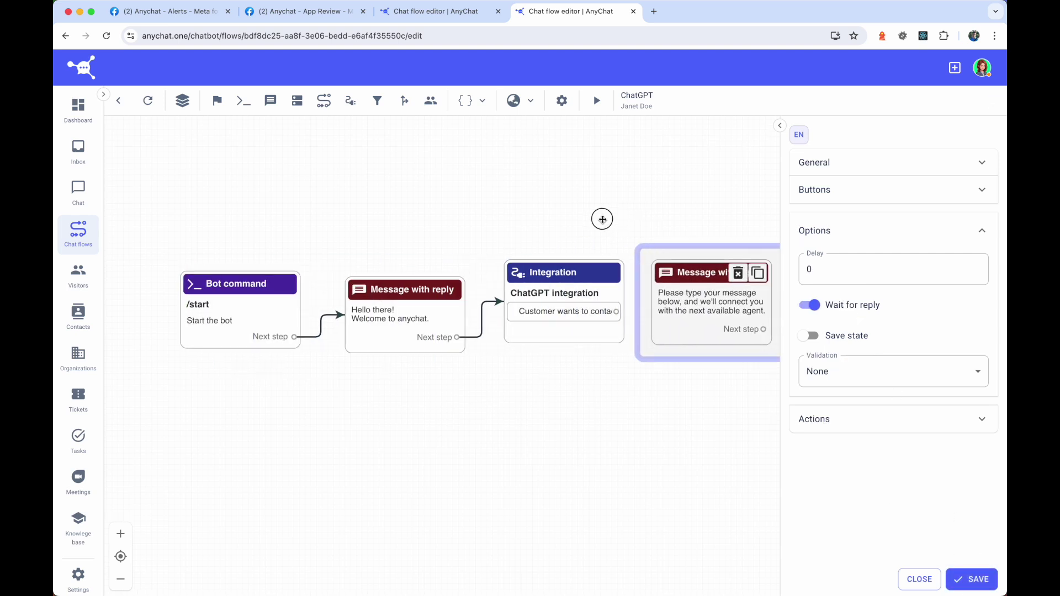
Link the integration's "Customer wants to contact support or sales team" output to the agent handover message and move that message higher
left_click_drag(601, 217, 523, 204)
left_click_drag(536, 295, 602, 281)
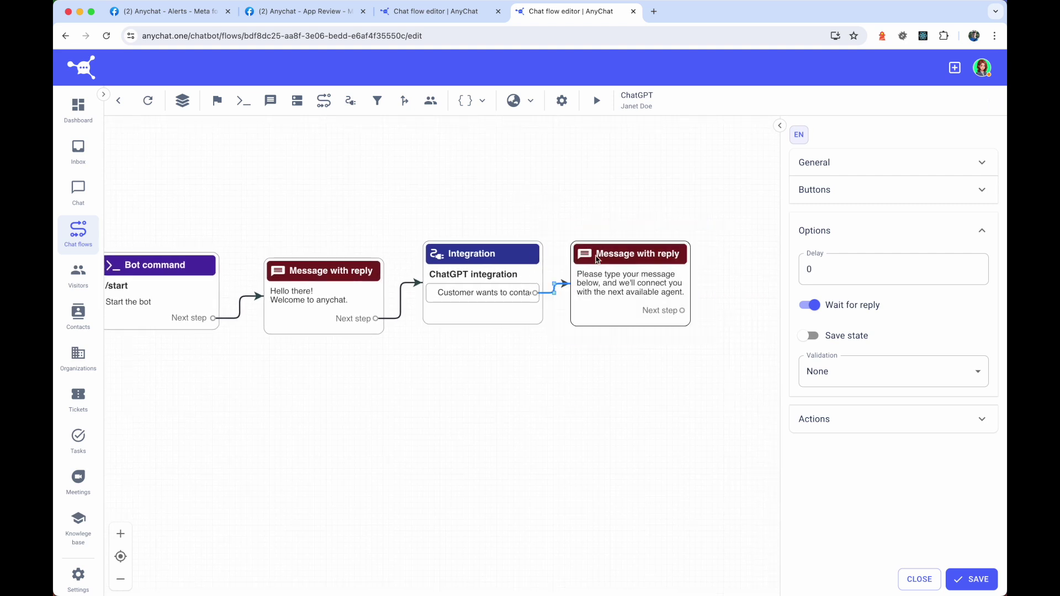
left_click_drag(712, 270, 724, 196)
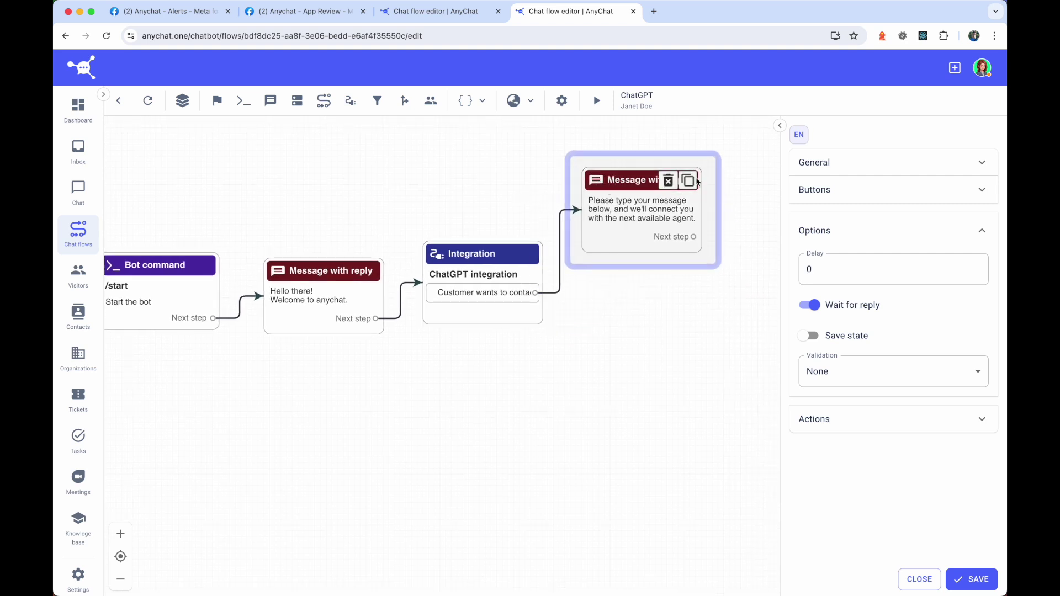
Add an Invite chat agent block, place it after the agent handover message and link that message's next step to it
left_click(431, 149)
left_click_drag(459, 162, 265, 180)
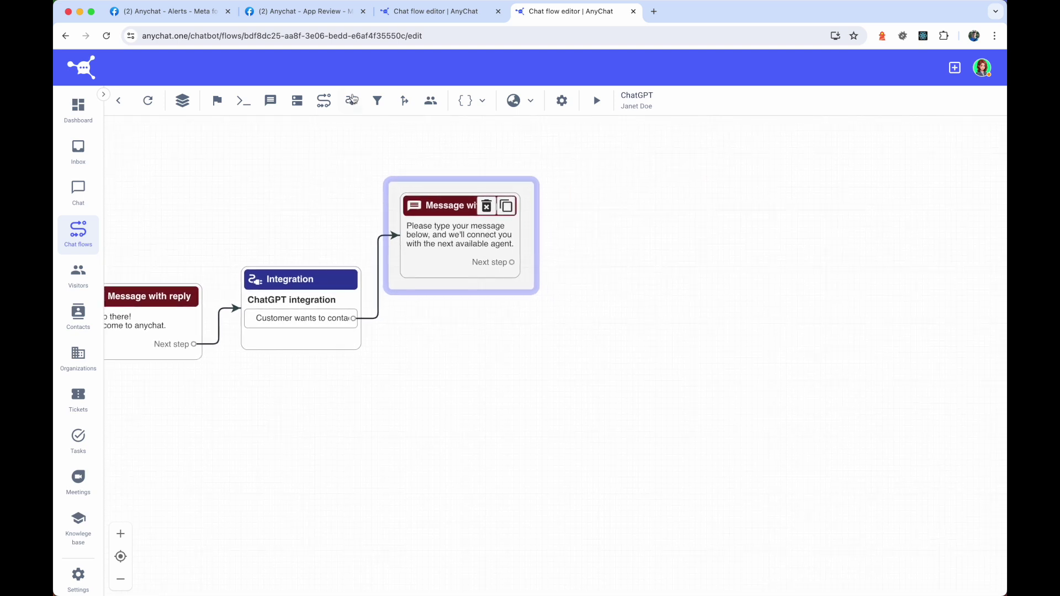
left_click(425, 107)
left_click_drag(225, 238, 621, 264)
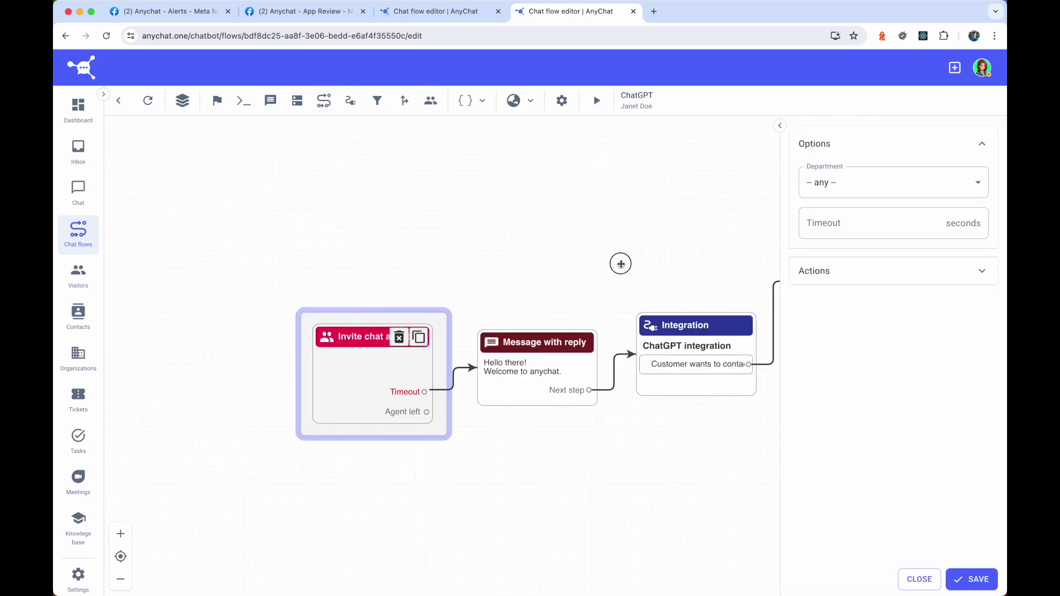
left_click_drag(279, 316, 871, 283)
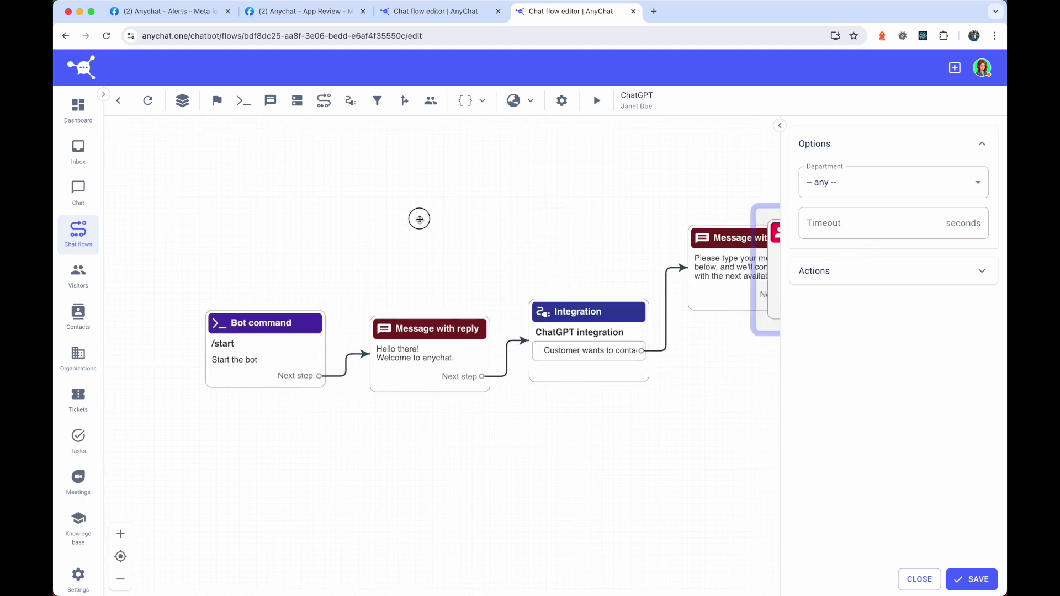
left_click_drag(420, 219, 143, 215)
left_click_drag(553, 241, 621, 236)
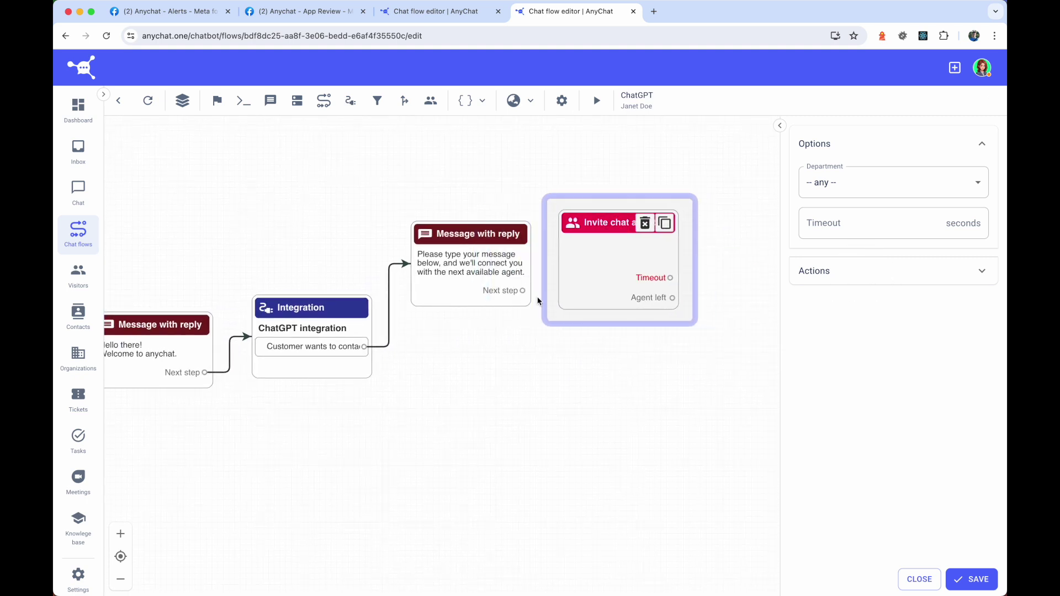
left_click_drag(523, 290, 717, 266)
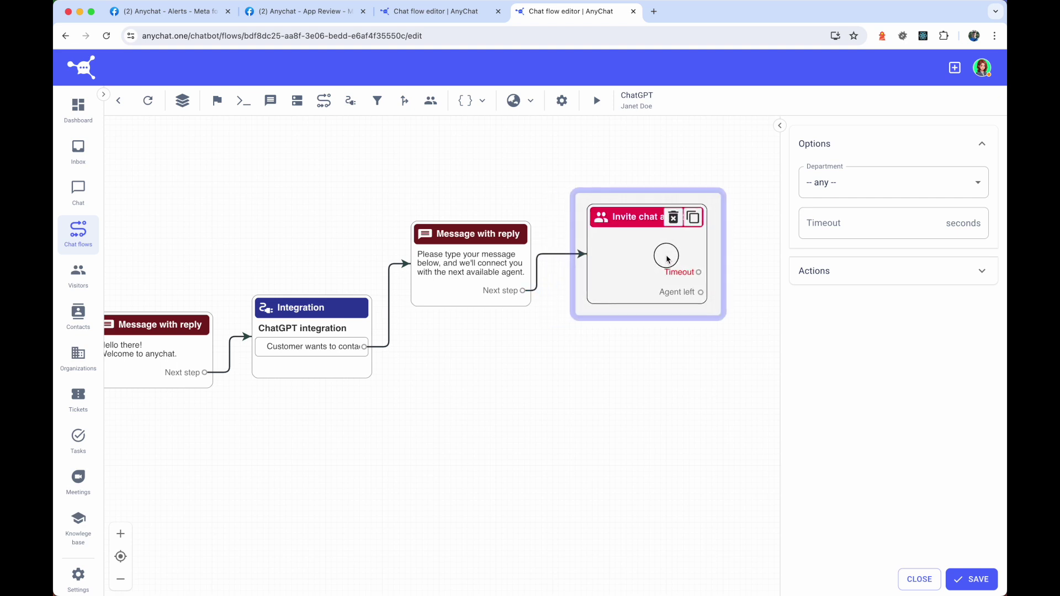
Keep the Invite chat agent block's department as any, set its timeout to 3 seconds and save the block
left_click(847, 185)
left_click(847, 188)
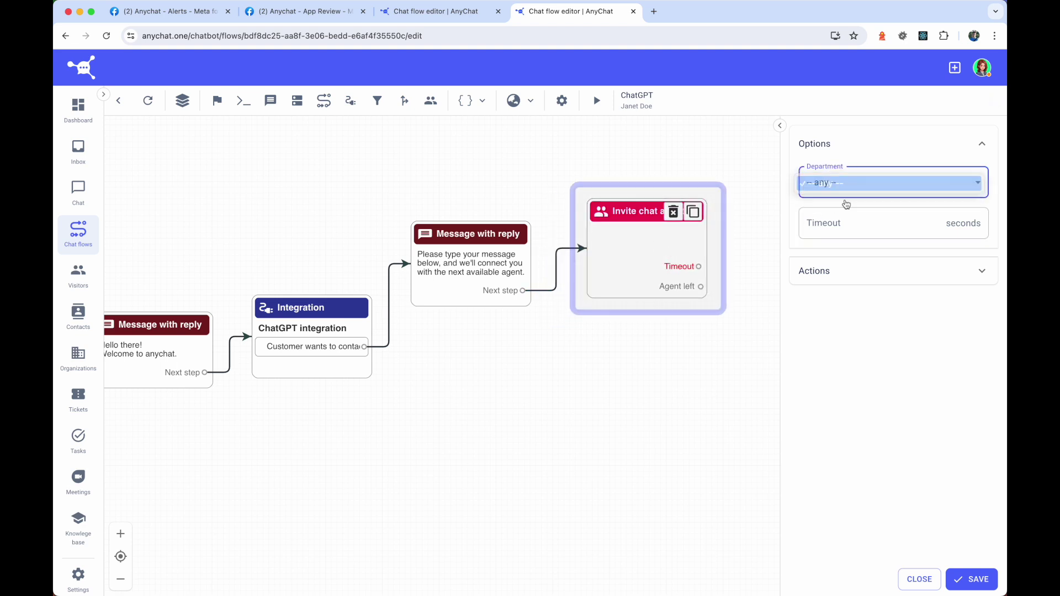
left_click(844, 217)
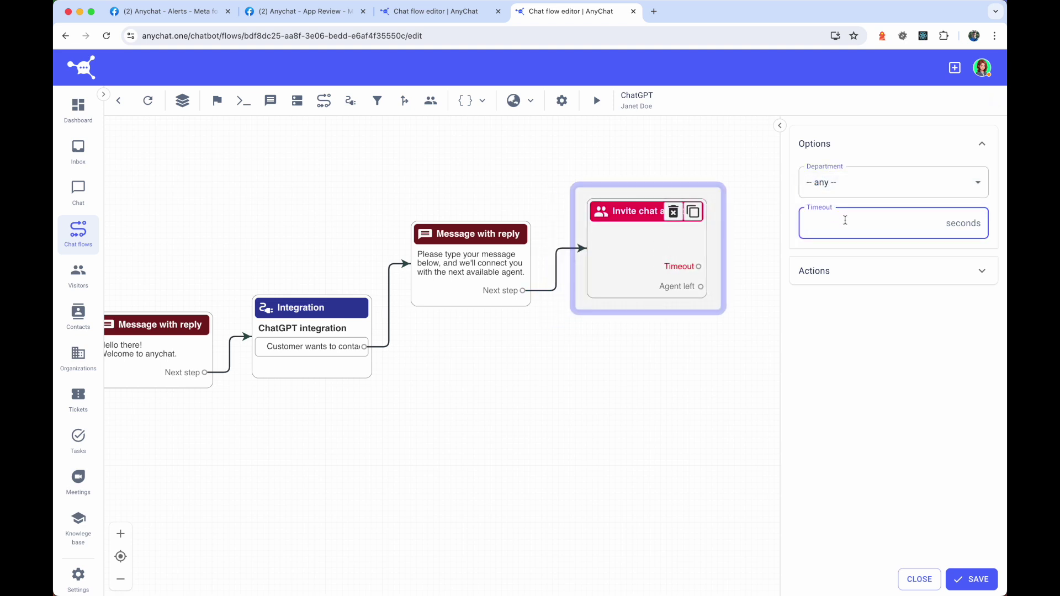
type("3")
left_click(972, 581)
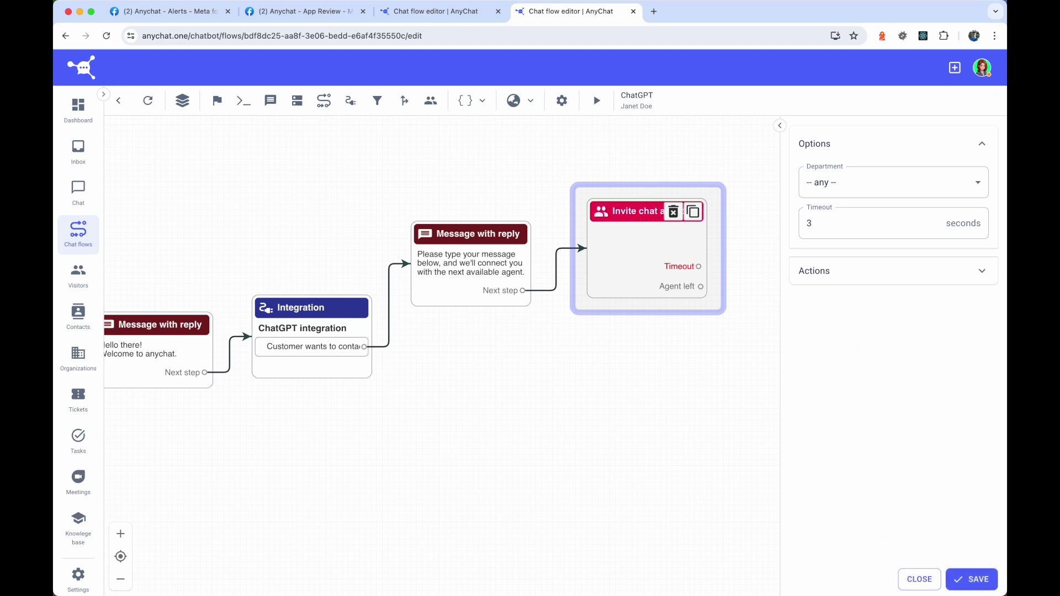
left_click(921, 579)
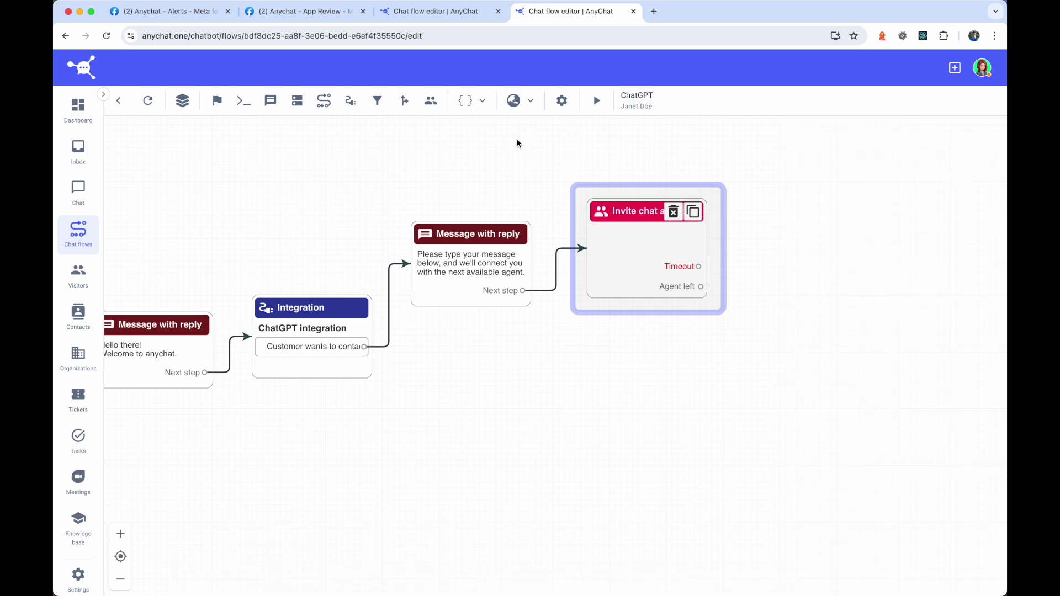
Add a message block after Invite chat agent and paste the apology that all agents are busy, asking visitors to leave their email address
left_click_drag(518, 143, 327, 149)
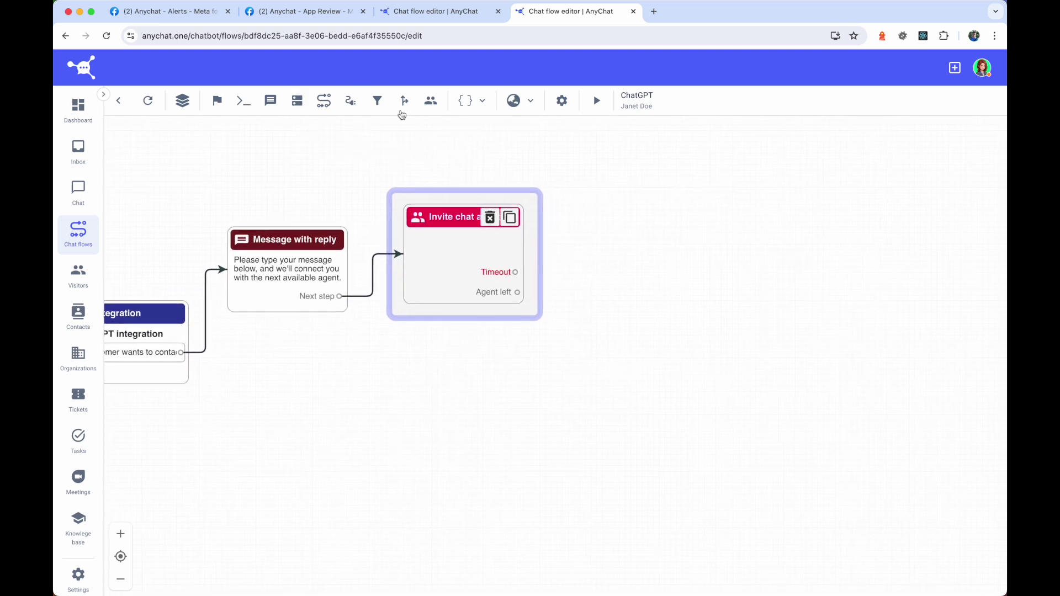
left_click(298, 101)
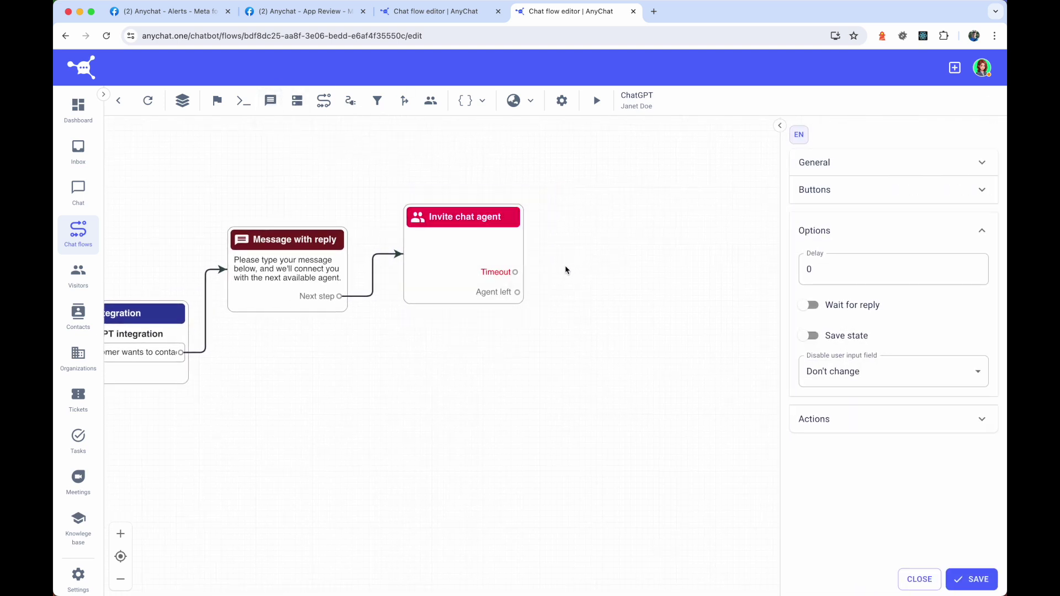
scroll(574, 286, "down", 5)
left_click_drag(290, 336, 608, 247)
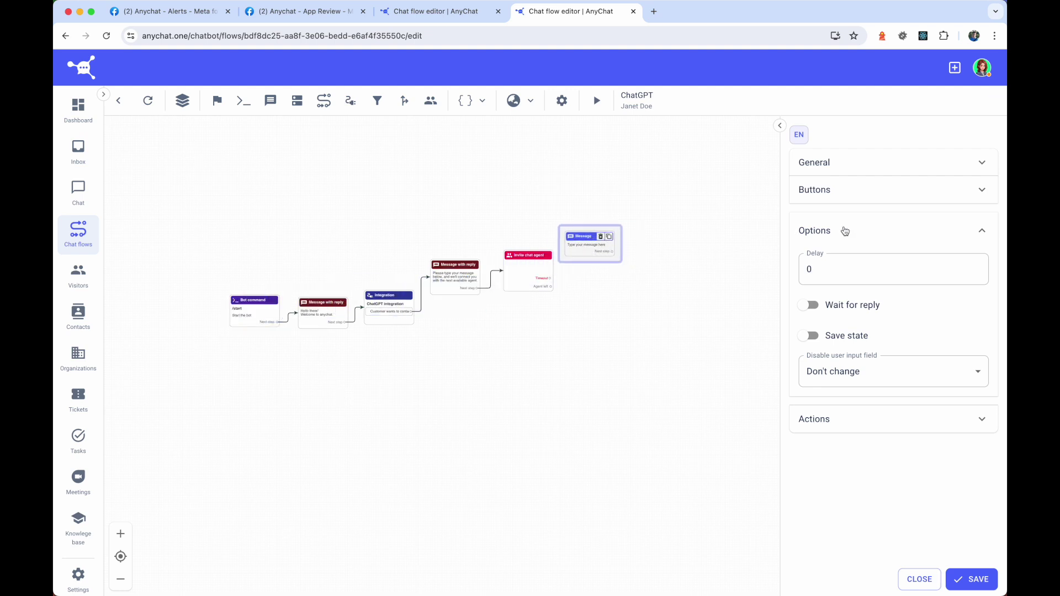
left_click(832, 169)
left_click(854, 329)
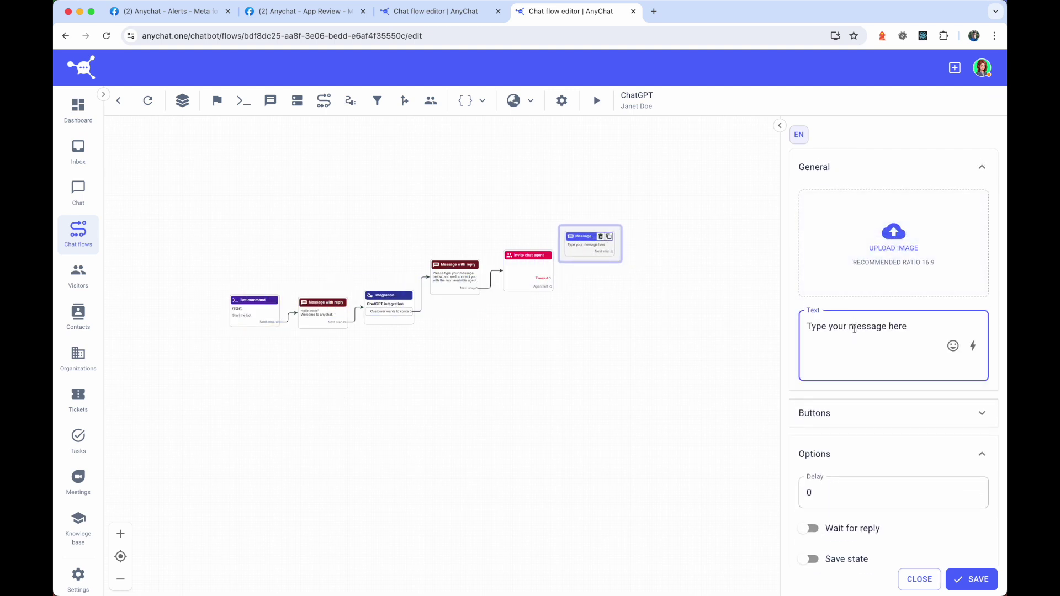
key("super+v")
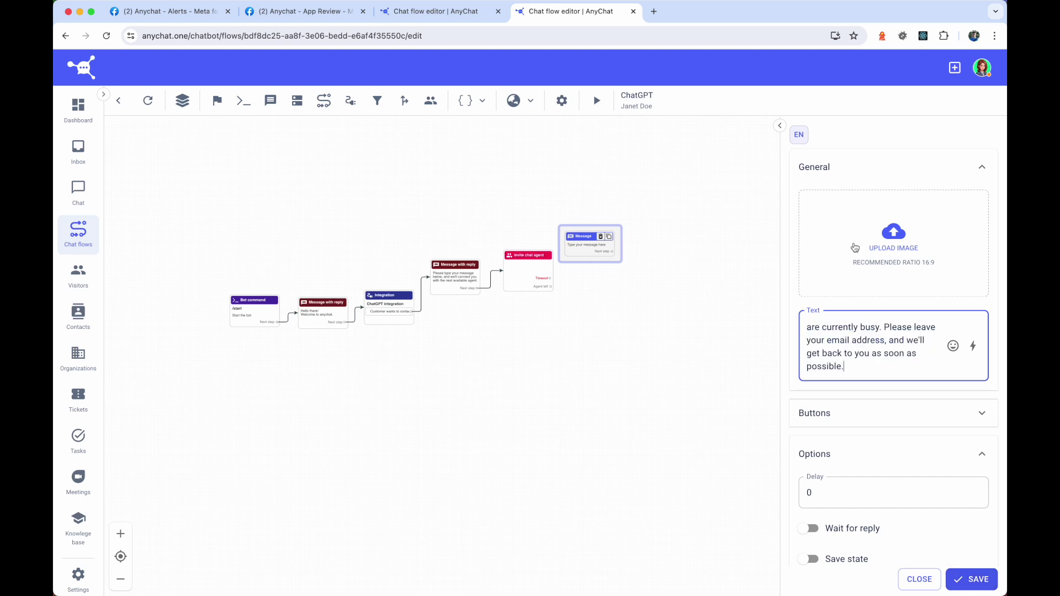
Enable Wait for reply with Email validation on the busy-agents apology message and save it
left_click(823, 163)
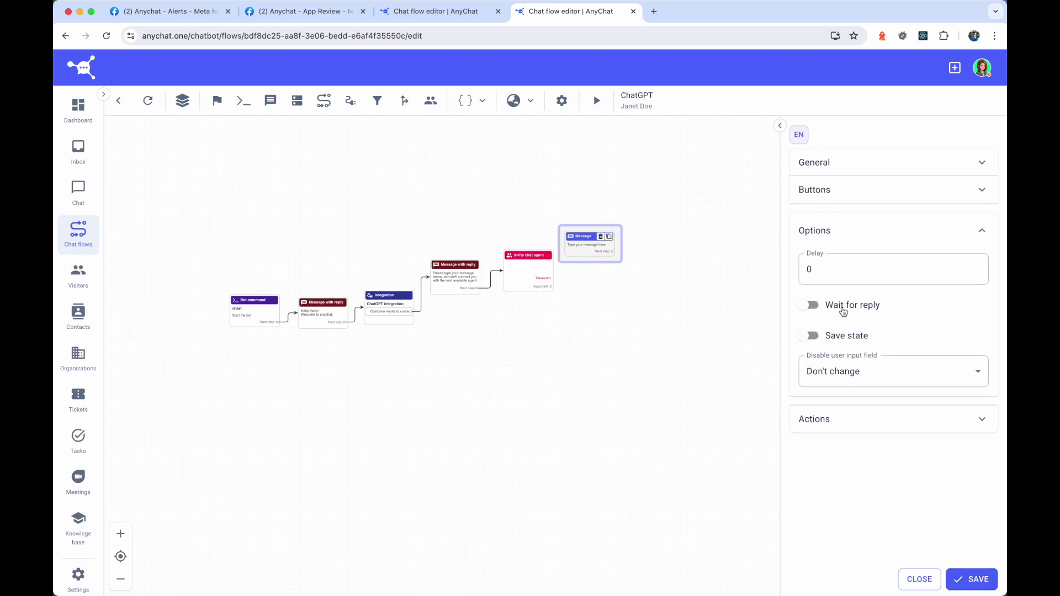
left_click(843, 311)
left_click(840, 367)
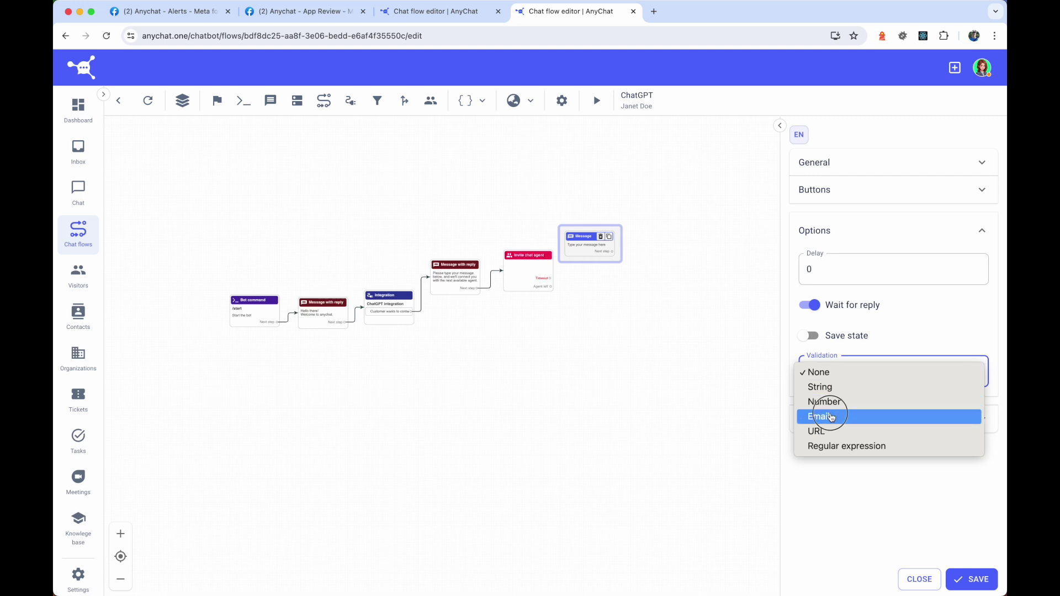
left_click(831, 417)
left_click(964, 577)
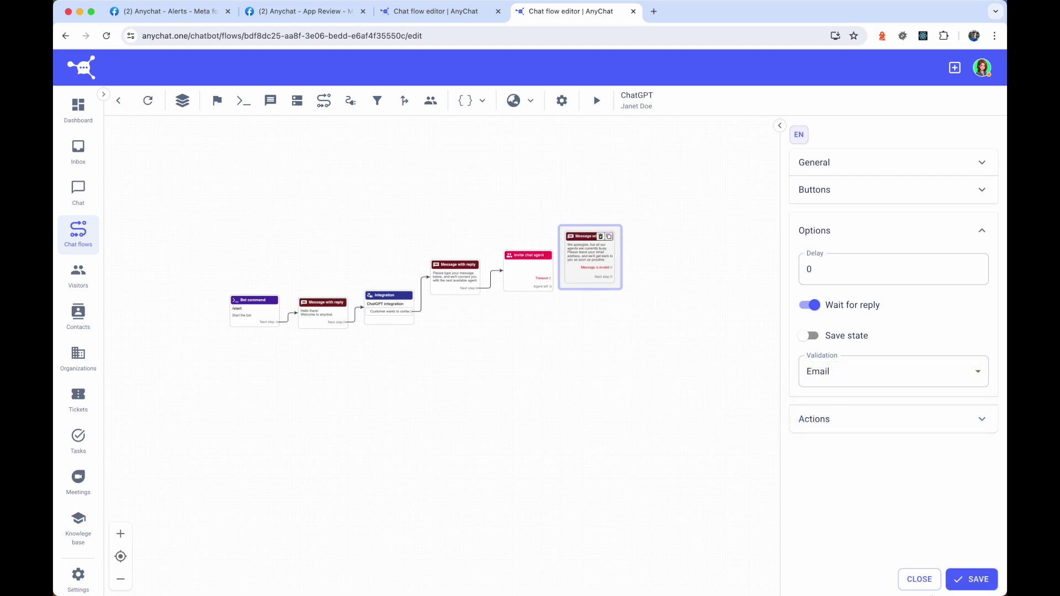
left_click(925, 583)
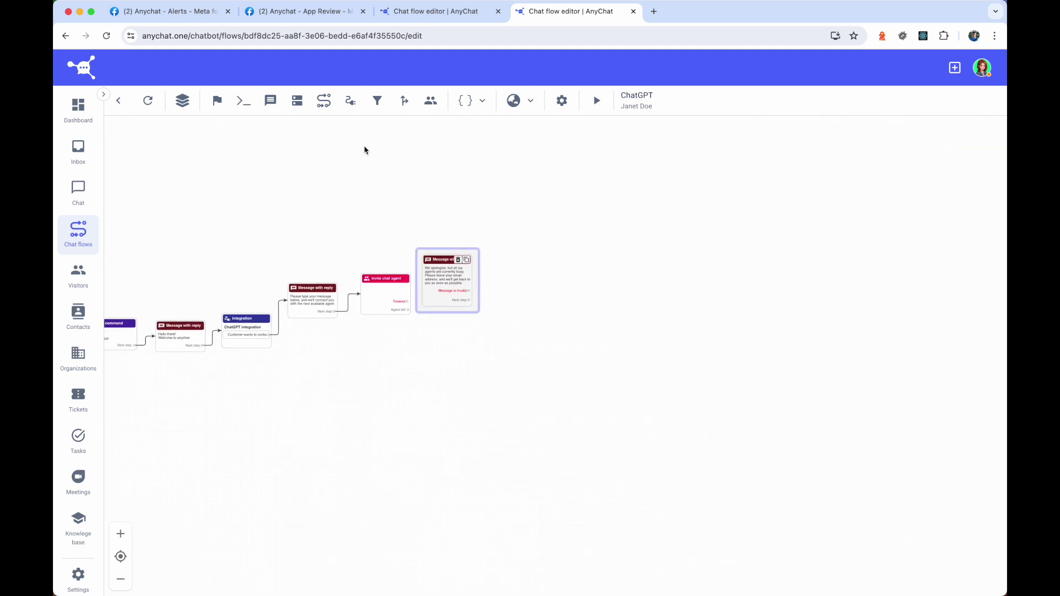
Add a message block after the apology message, using the AI text helper to reword "Email is not correct." as "The email address is incorrect.", and save it
left_click(270, 101)
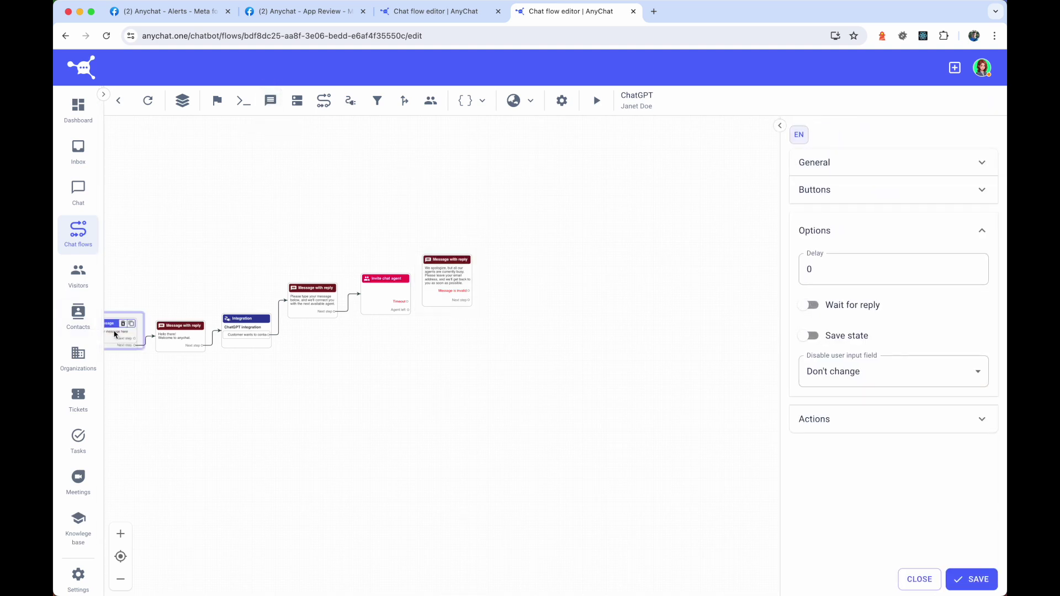
left_click_drag(115, 331, 518, 253)
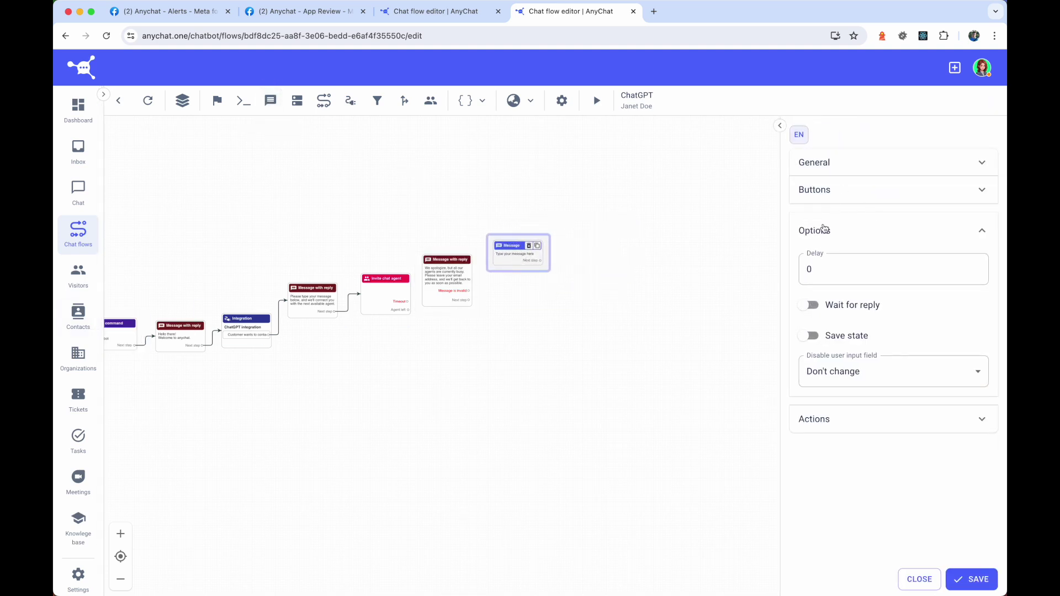
left_click(842, 166)
triple_click(884, 325)
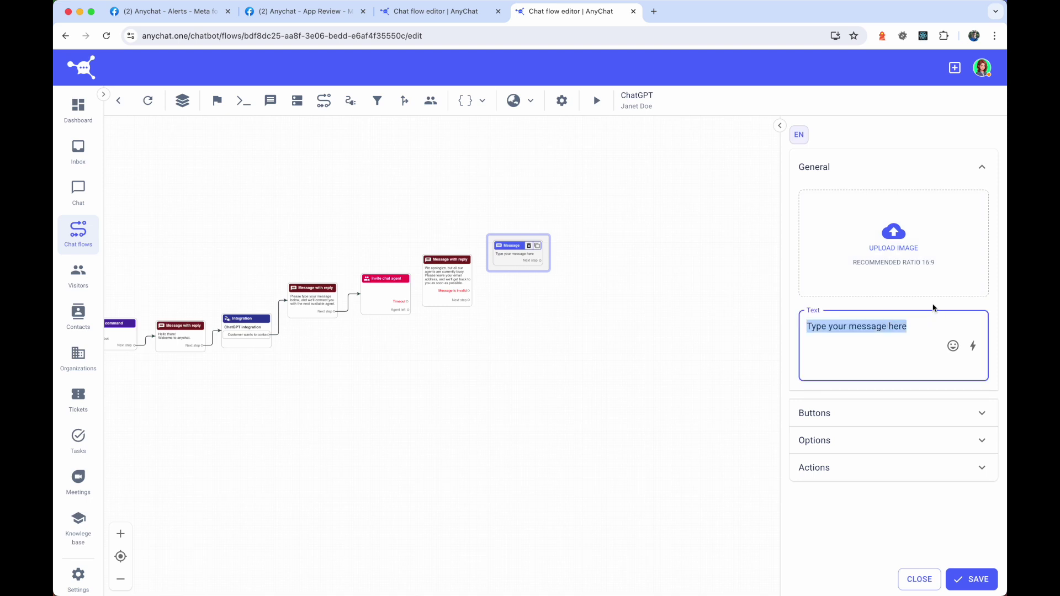
type("Email is not correct.")
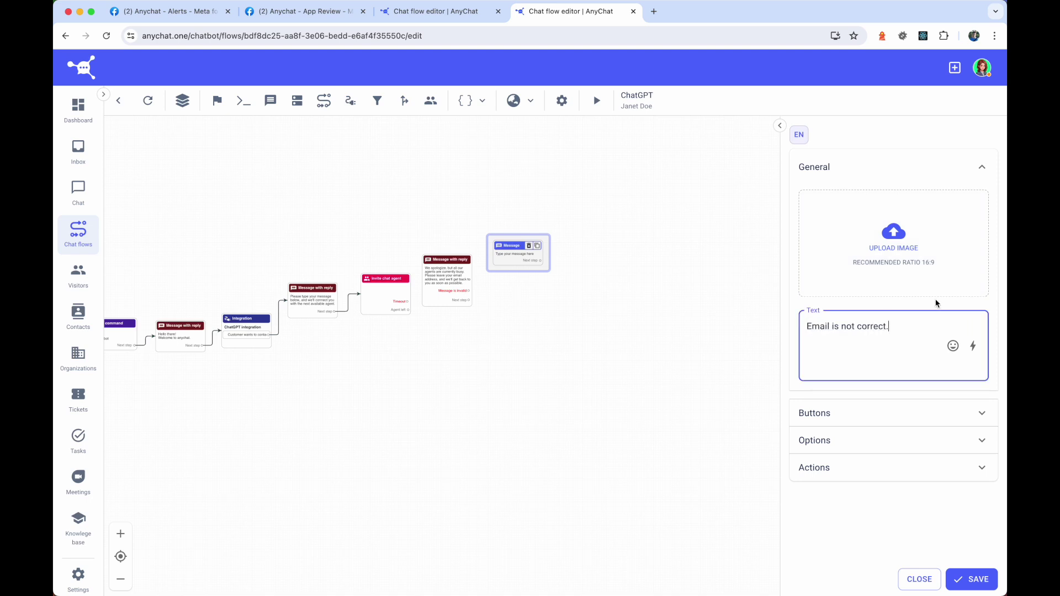
left_click(973, 346)
left_click(944, 365)
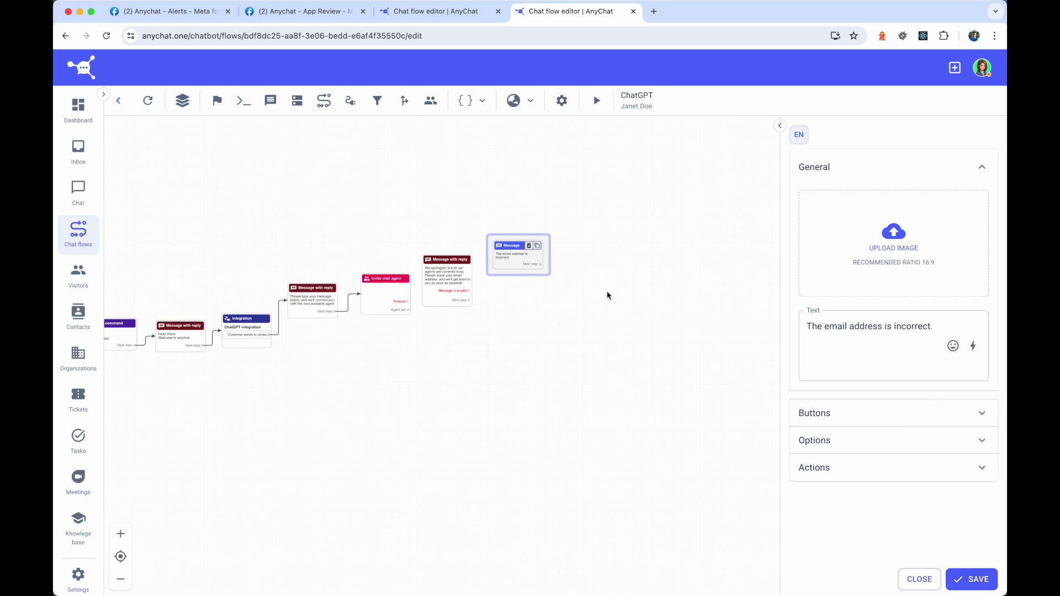
left_click(919, 579)
Link the apology message's Message is invalid output to the incorrect-email message, and Invite chat agent's Timeout output to the apology message
left_click_drag(470, 291, 494, 255)
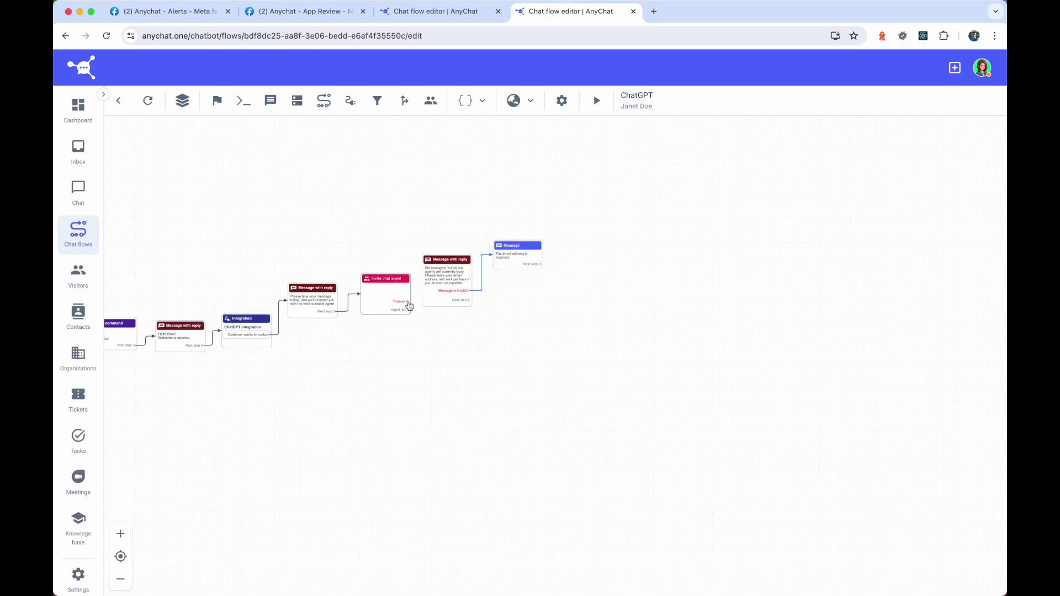
left_click_drag(409, 302, 427, 296)
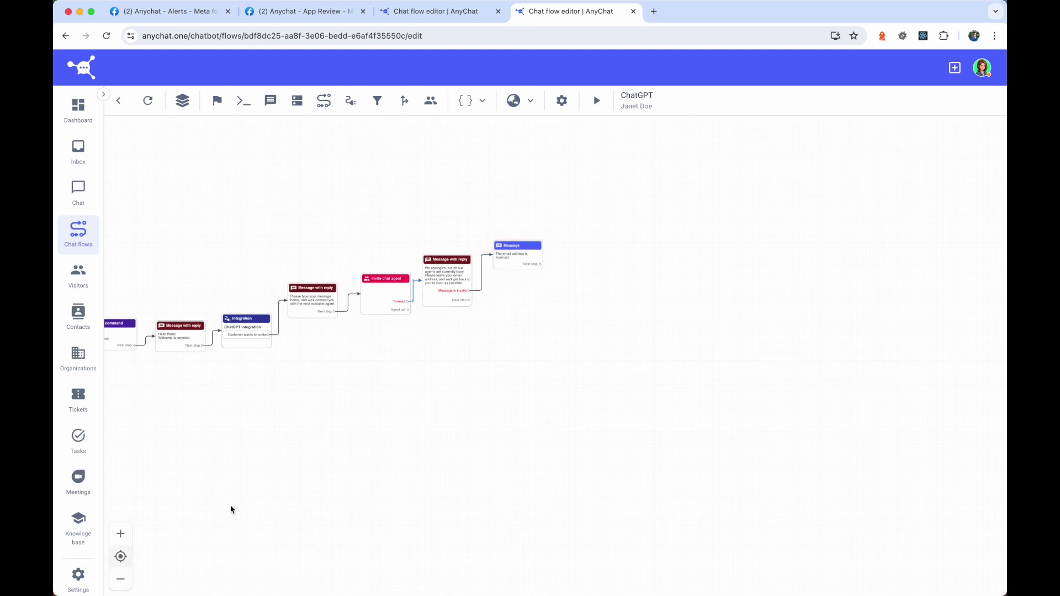
scroll(417, 407, "up", 5)
left_click_drag(382, 470, 378, 432)
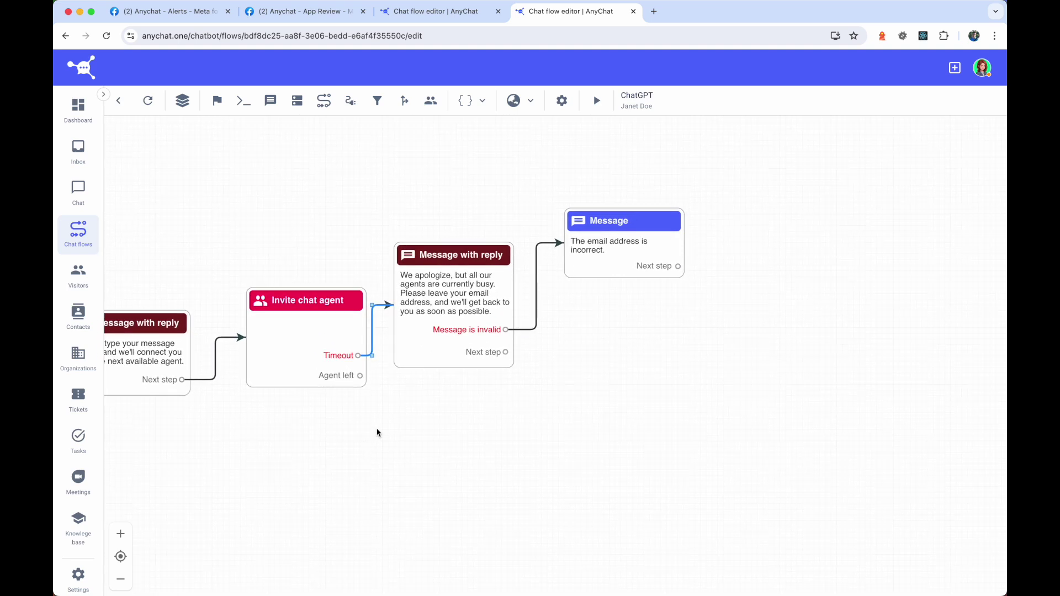
Duplicate the incorrect-email message below the original, change the copy's text to "Thank you! We'll be in touch shortly." and save it
left_click(605, 240)
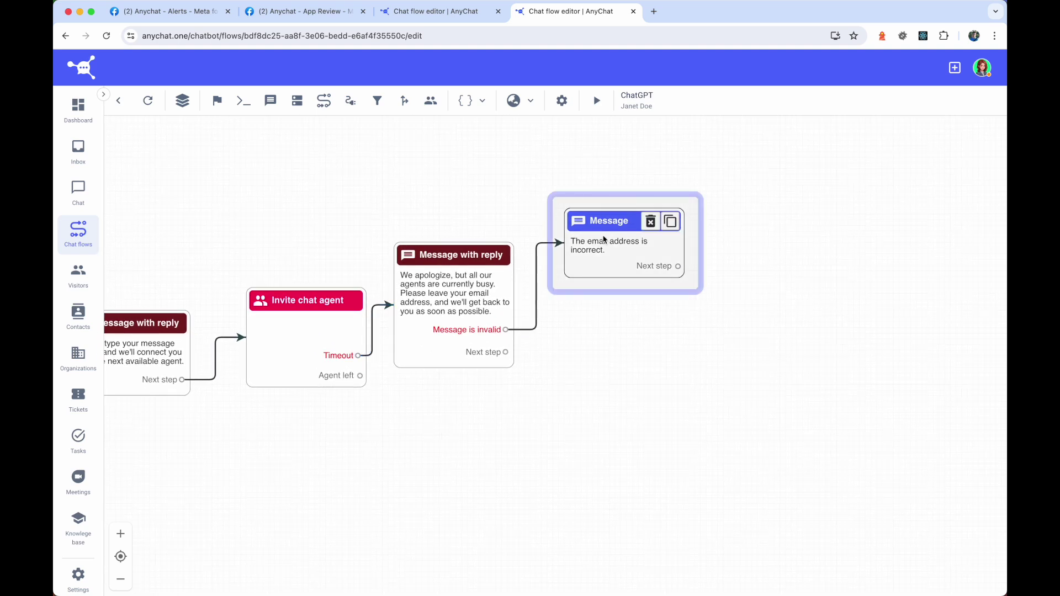
left_click(539, 268)
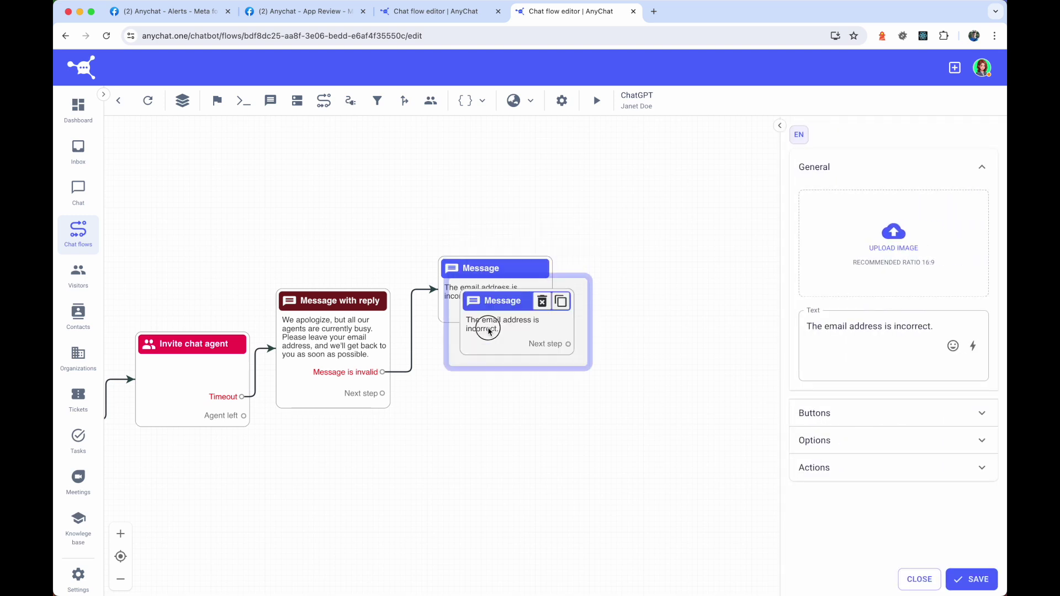
left_click_drag(489, 331, 463, 373)
left_click(873, 340)
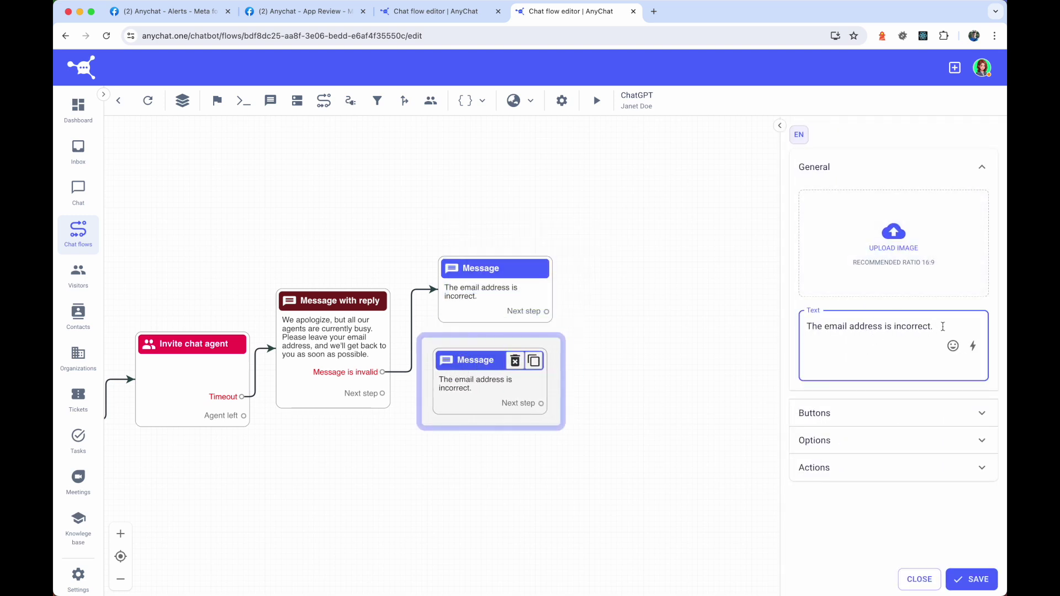
key("super+a")
type("Thank you! We'll be in touch shortly.")
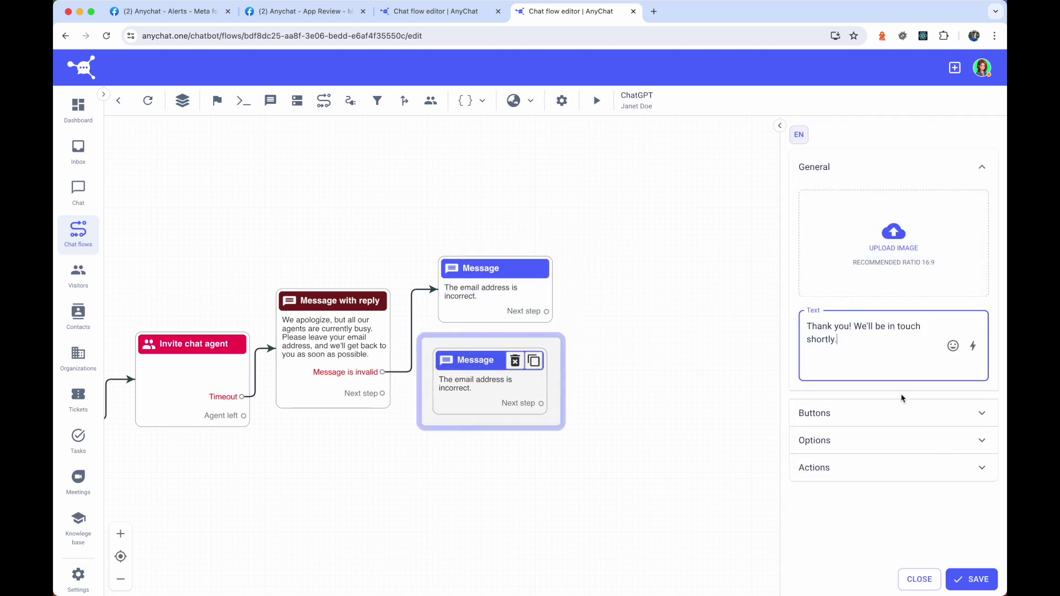
left_click(974, 577)
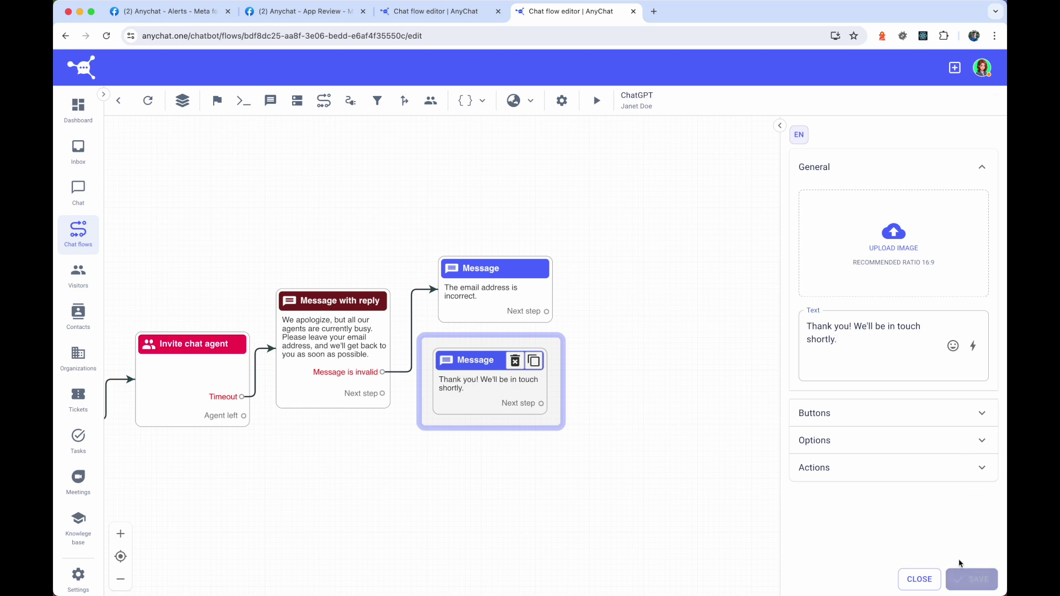
left_click(918, 578)
Link the apology message's Next step output to the thank-you message, and create a flow variable named {email}
left_click_drag(381, 395, 471, 373)
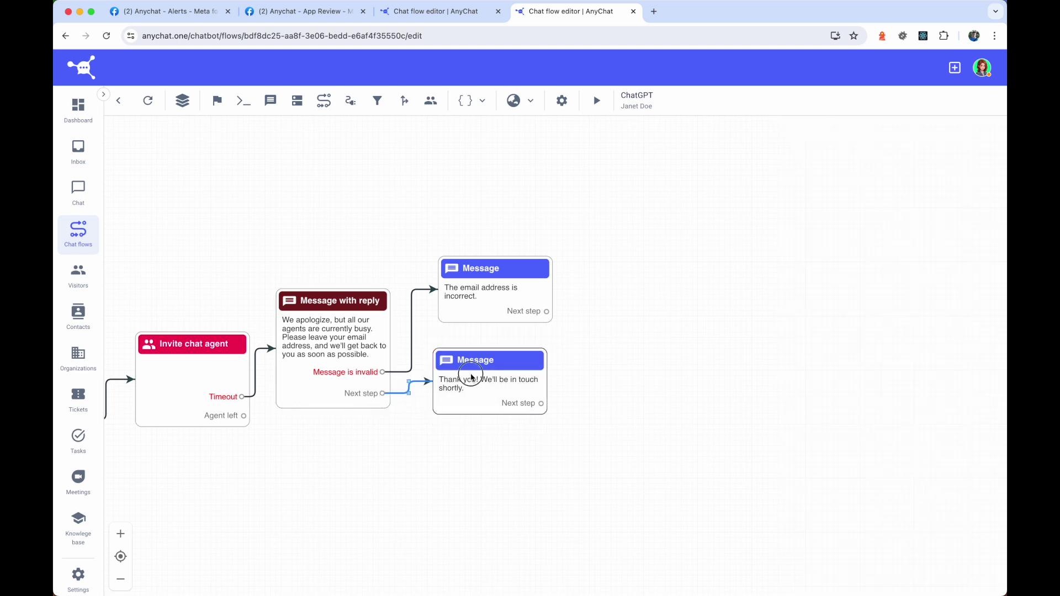
left_click(347, 336)
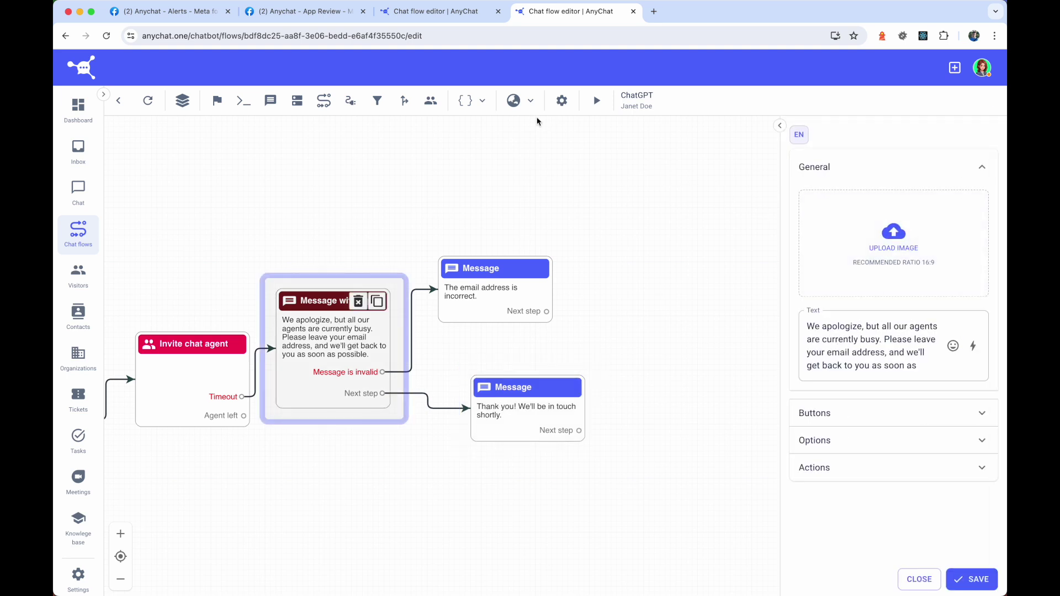
left_click(475, 102)
left_click(483, 133)
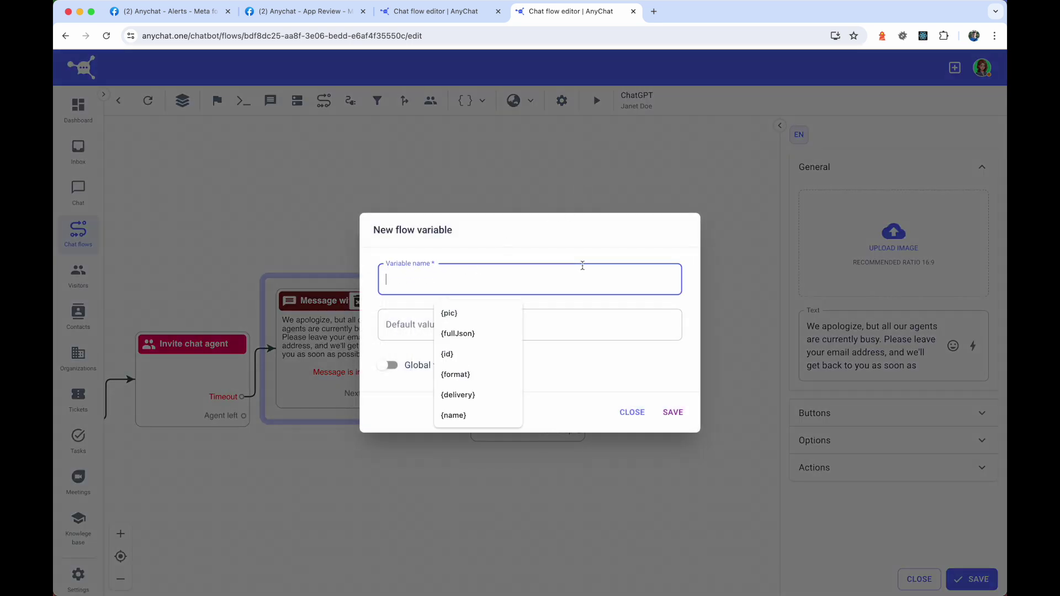
type("{email}")
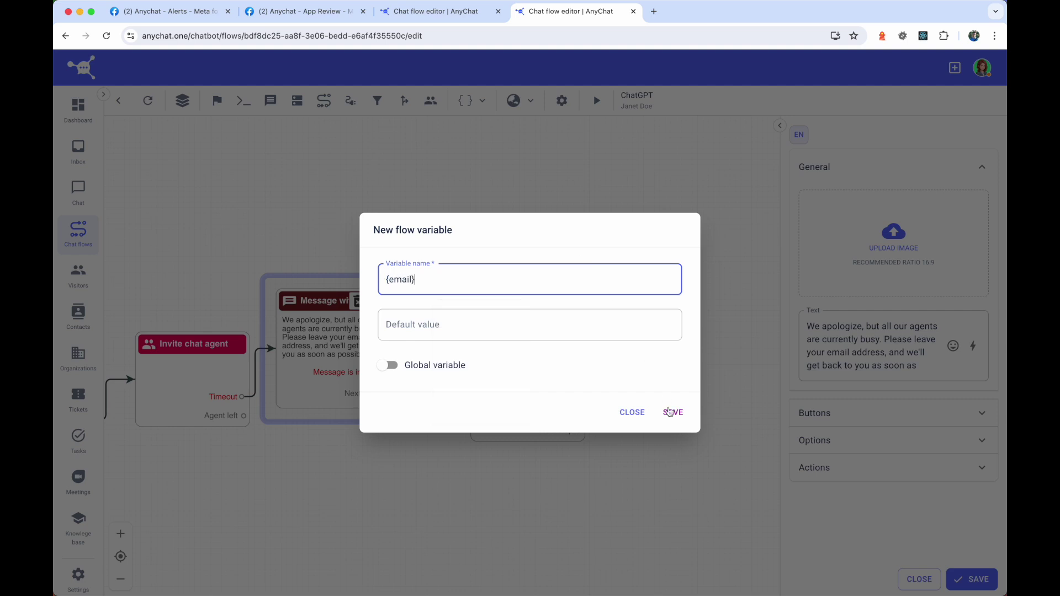
left_click(672, 412)
Enable Save to variable on the busy-agents apology message, choose the {email} variable, and save and close the block
left_click(857, 467)
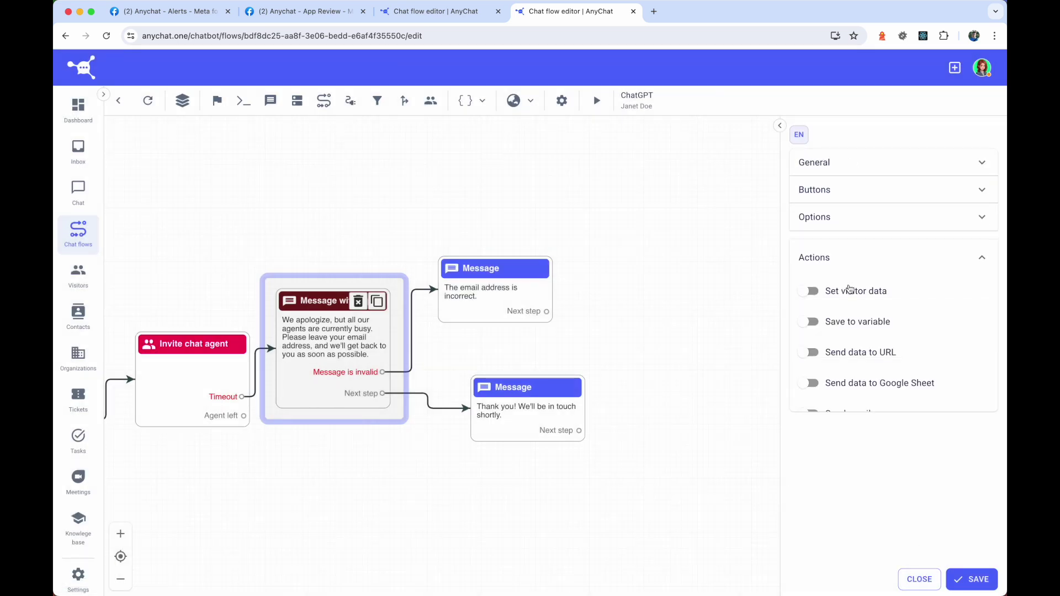
left_click(849, 328)
left_click(833, 360)
left_click(833, 371)
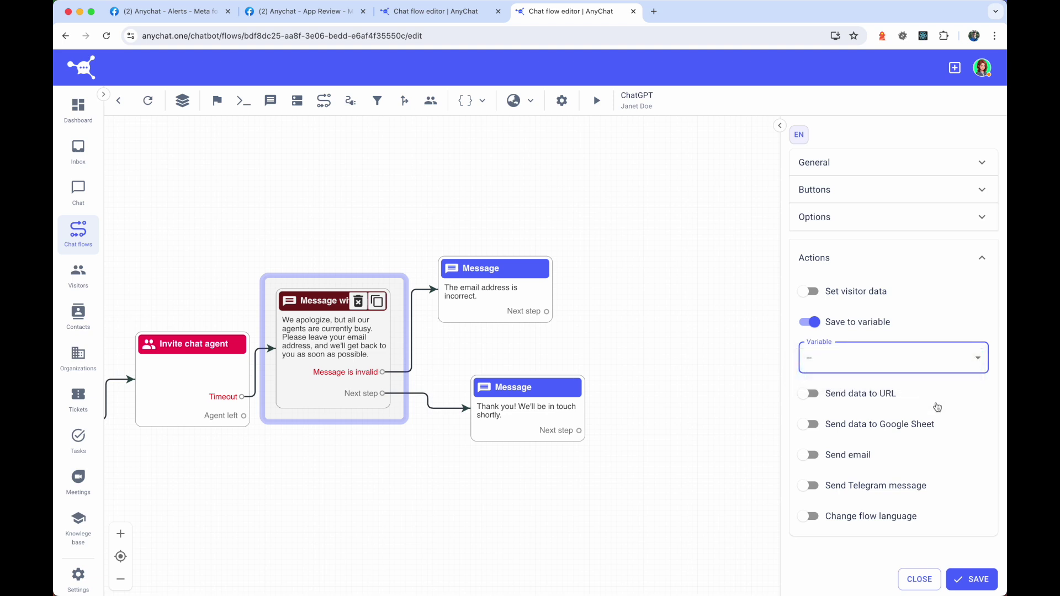
left_click(974, 577)
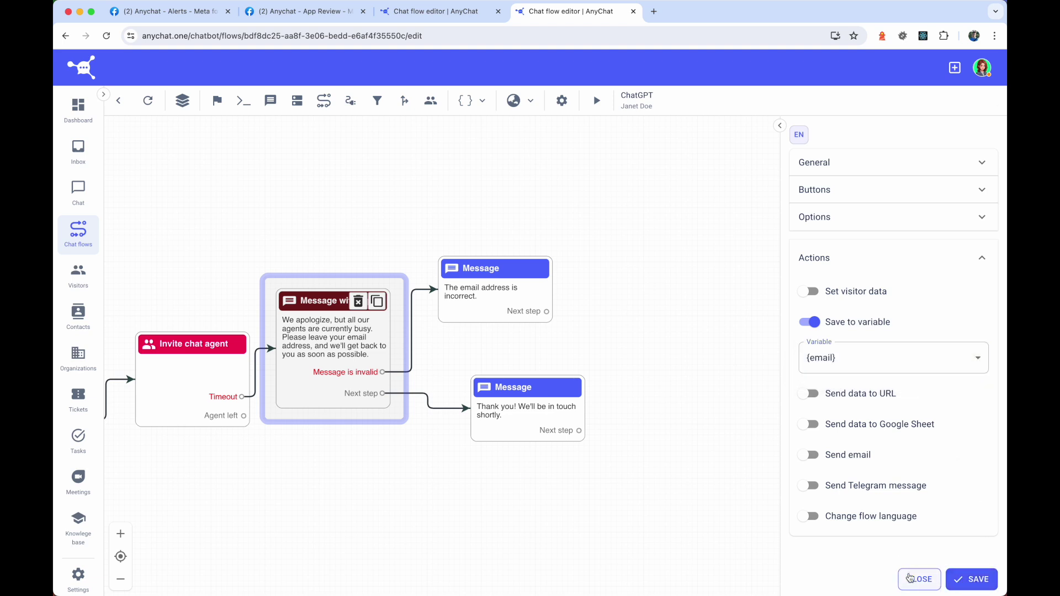
left_click(918, 579)
Enable Set visitor data on the thank-you message, assign the {email} variable to Email, and save and close the block
left_click(502, 406)
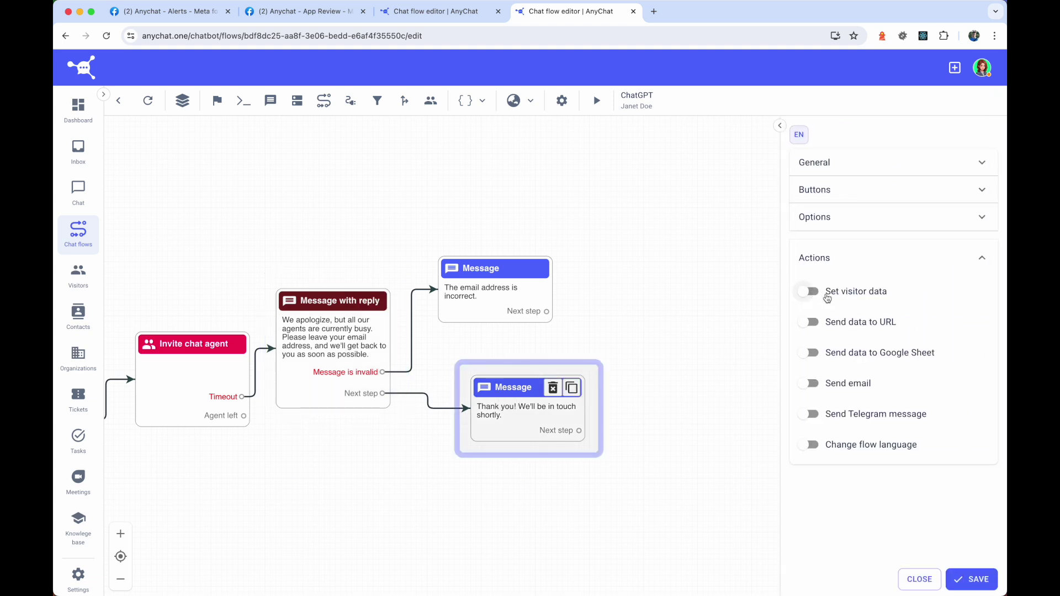
left_click(856, 293)
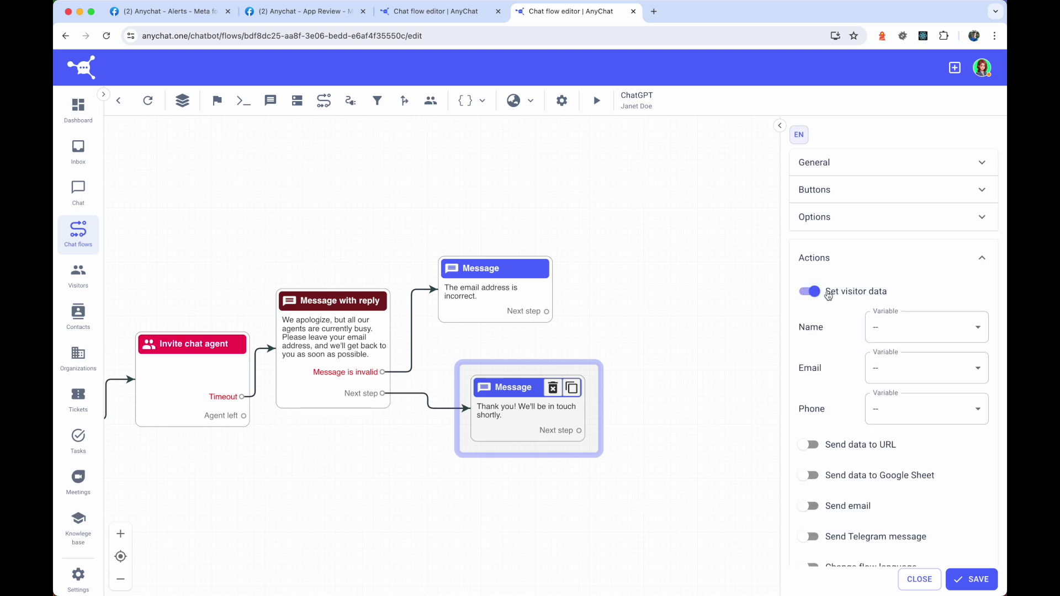
left_click(893, 372)
left_click(889, 384)
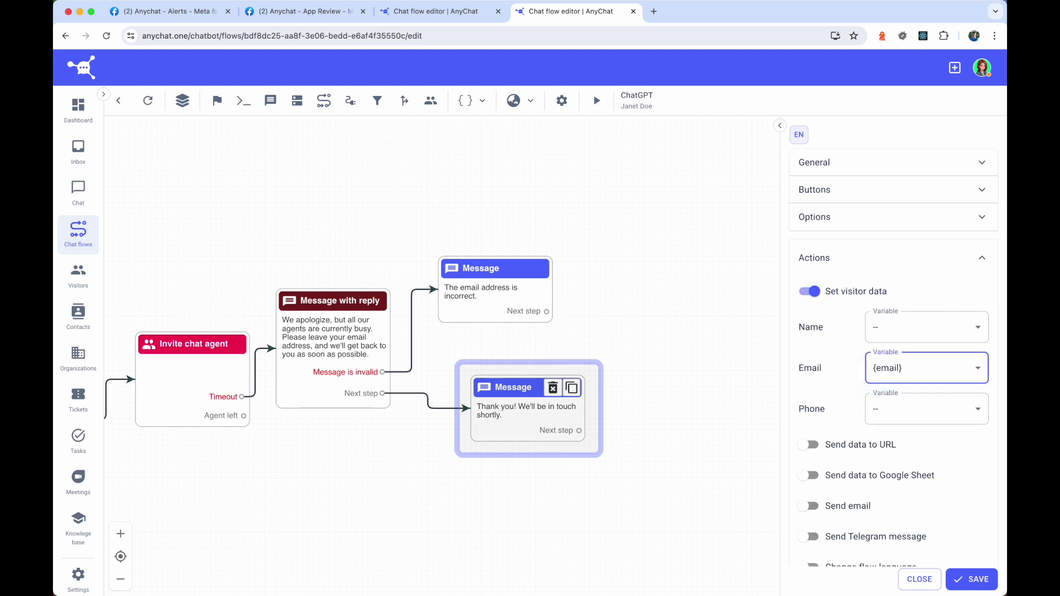
left_click(970, 587)
left_click(918, 577)
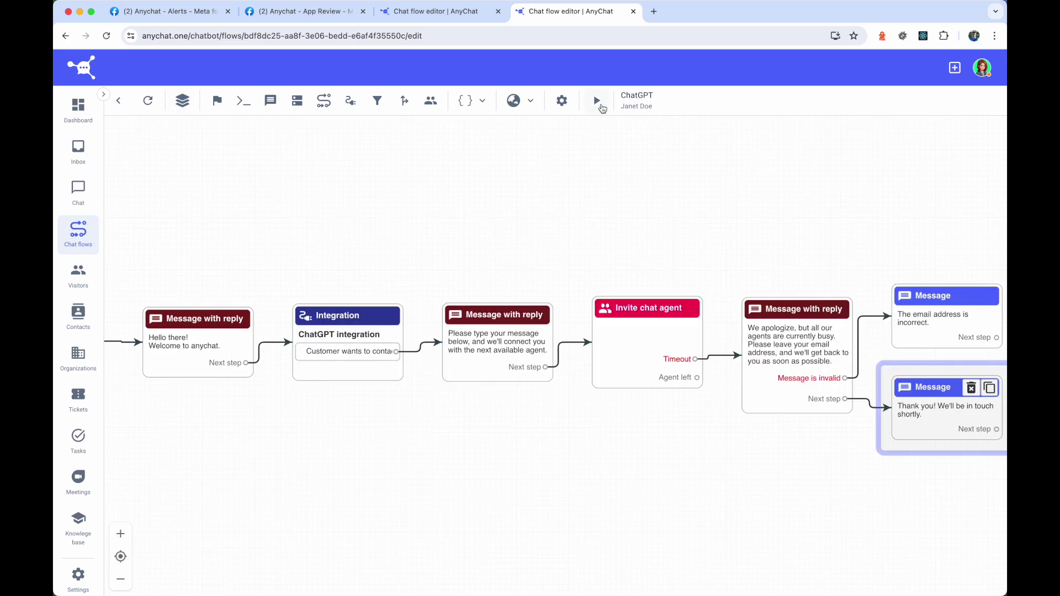
Start the flow preview and send "Hello there! I would like to know if anychat have CRM system onboard?"
left_click(598, 102)
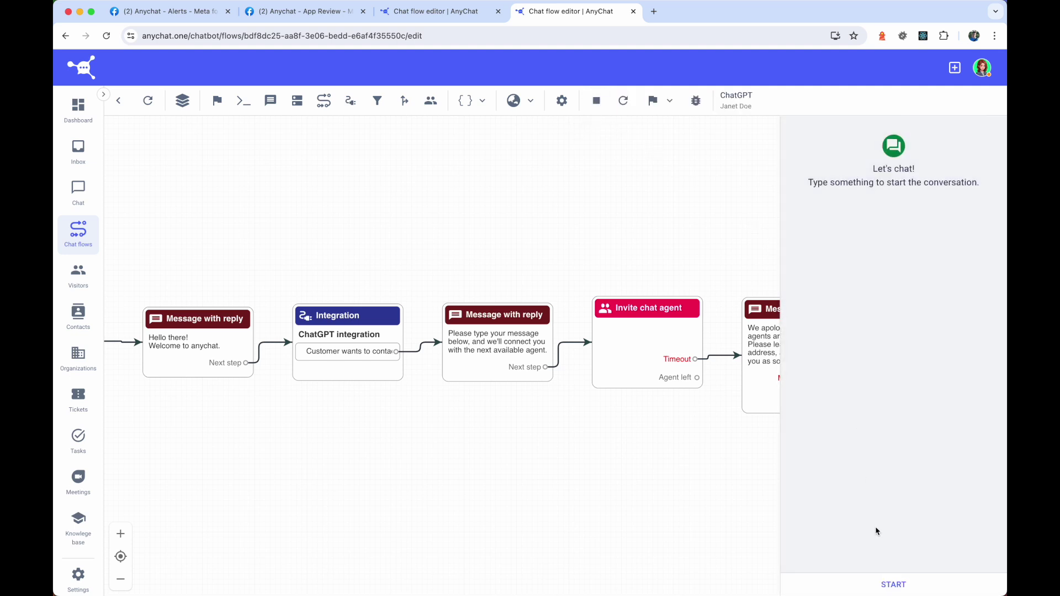
left_click(892, 584)
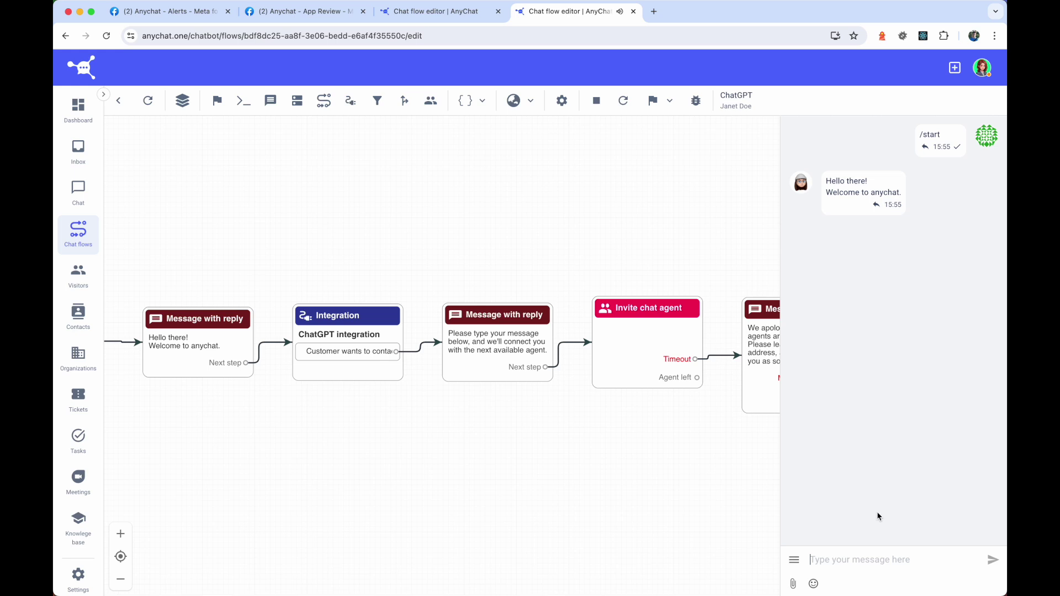
type("Hello there! I would ")
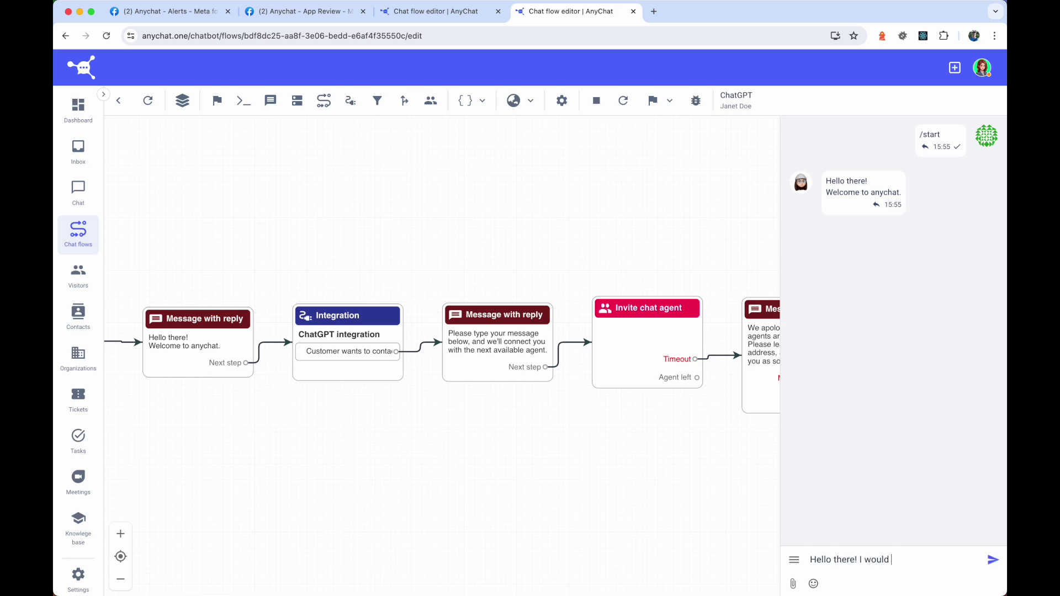
type("like to know if anychat have CRM system onboard?")
key("Return")
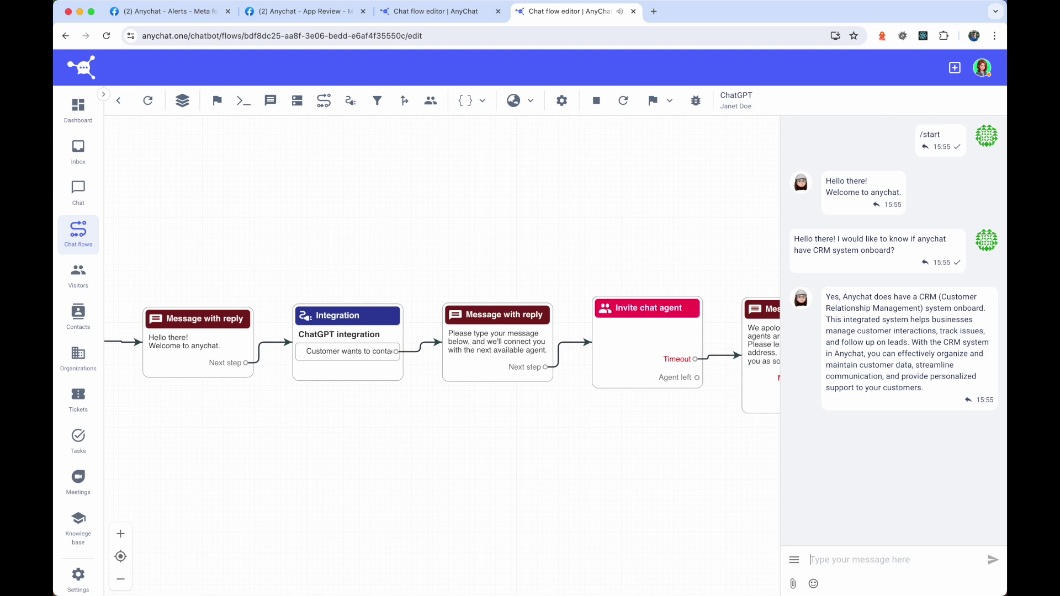
Send "Thanks! What's your name?" in the preview chat, followed by "I would like to contact sales team" to request an agent
type("Thanks! What's your name?")
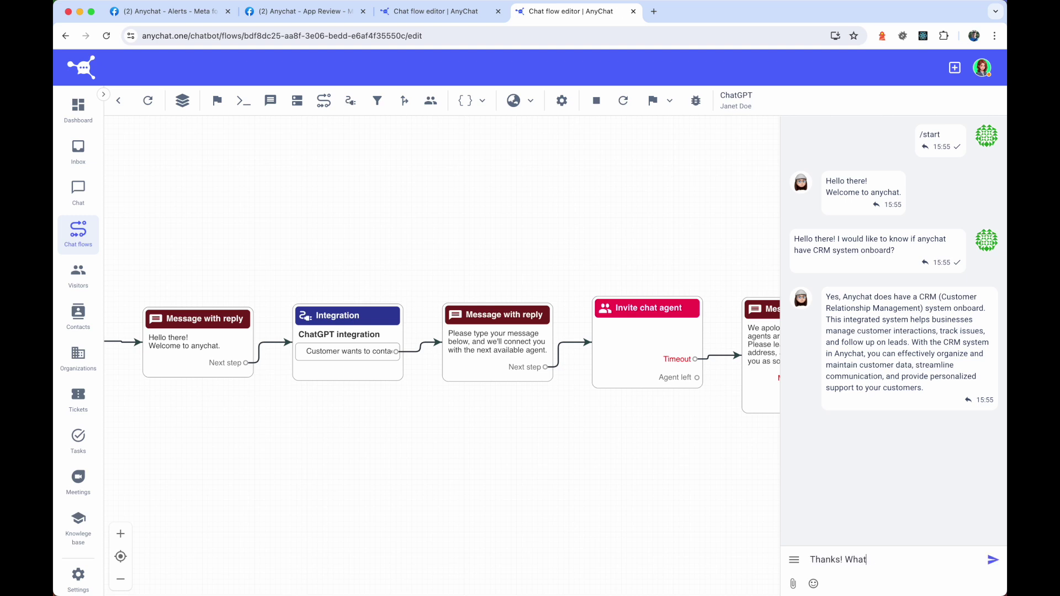
key("Return")
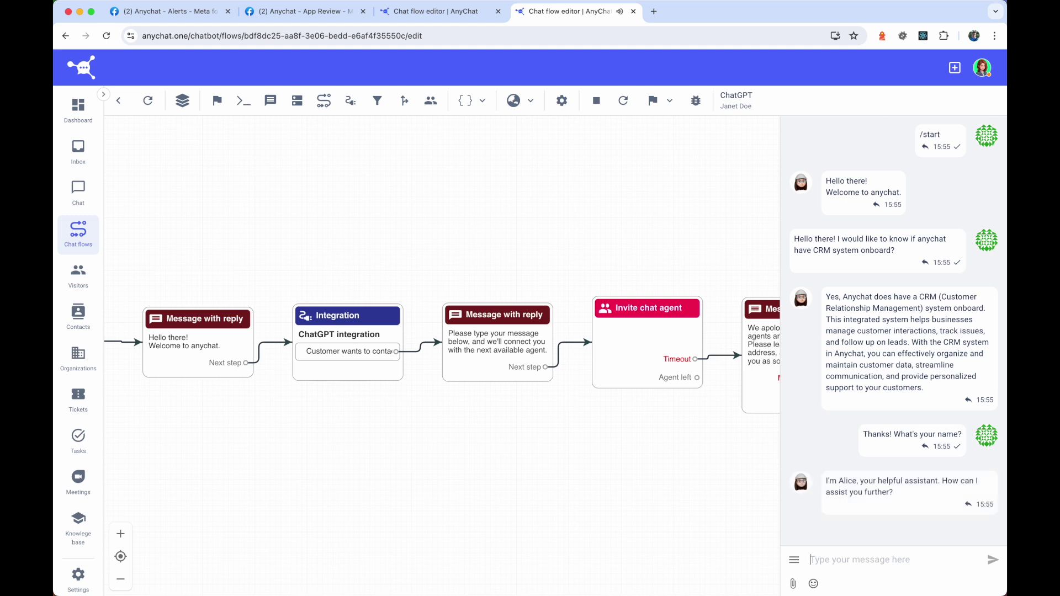
type("I would like to contac")
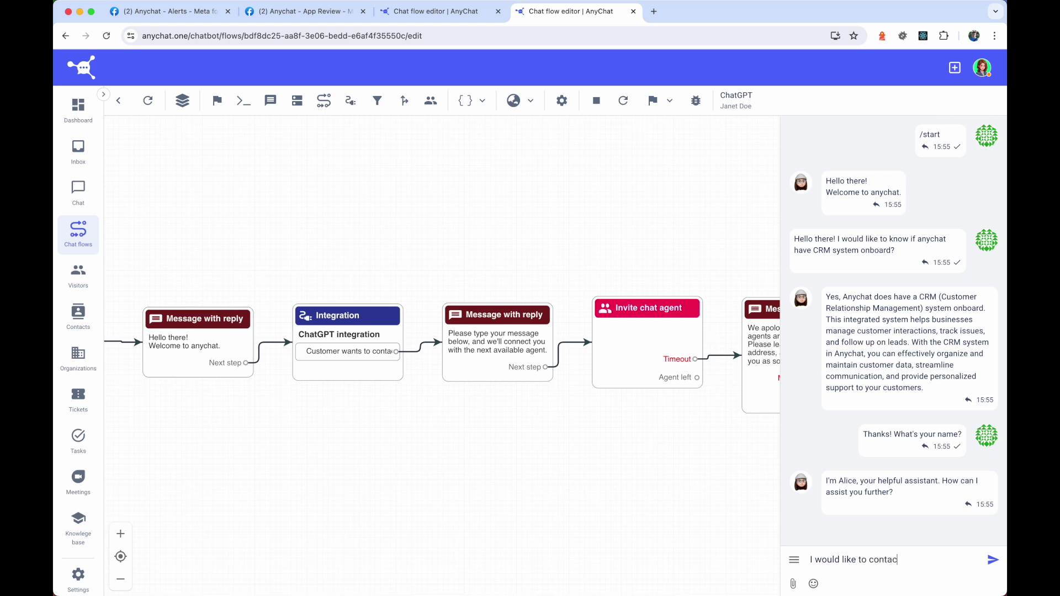
type("t sales team")
key("Return")
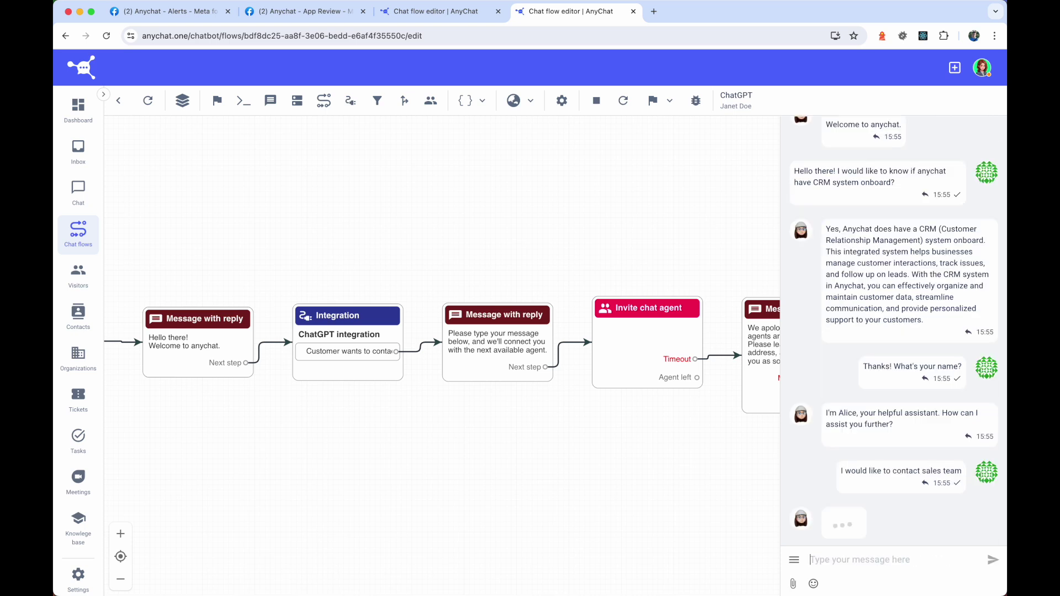
Send "Hello guys! What's the price of the software?" in the preview chat as the message for the agent
type("Hello guys! ")
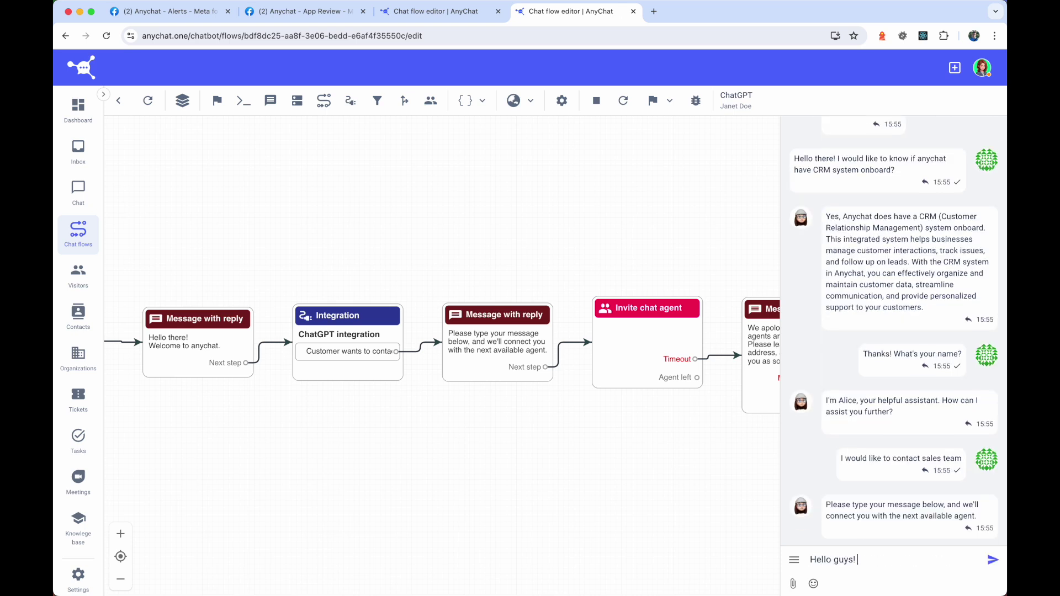
type("What's the price of the softw")
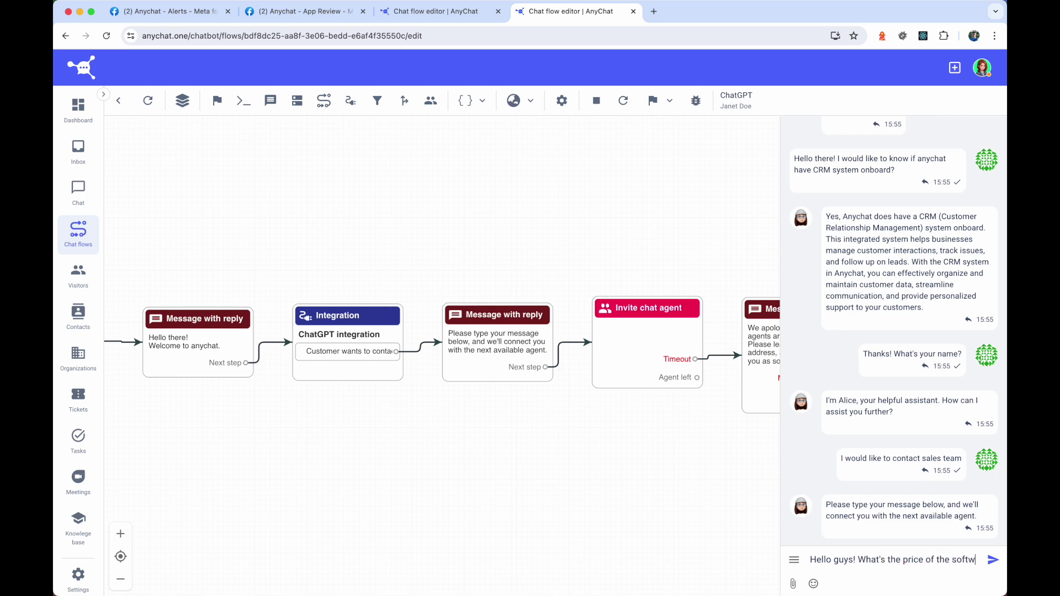
type("are?")
key("Return")
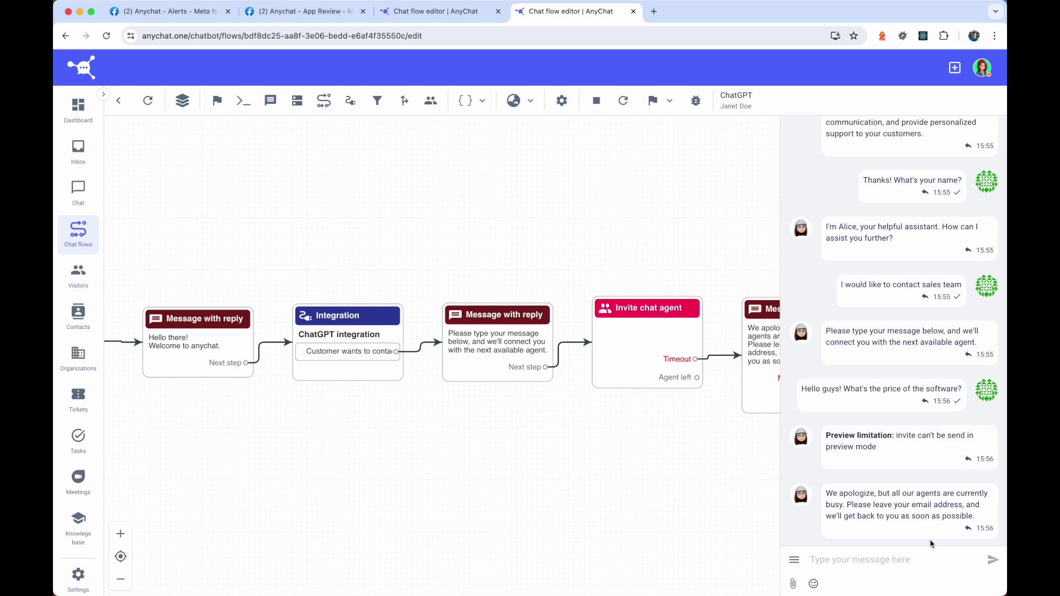
Test the email validation by replying with the invalid text "kasdks" and with a valid email address, and stop the preview
type("kasdks")
key("Return")
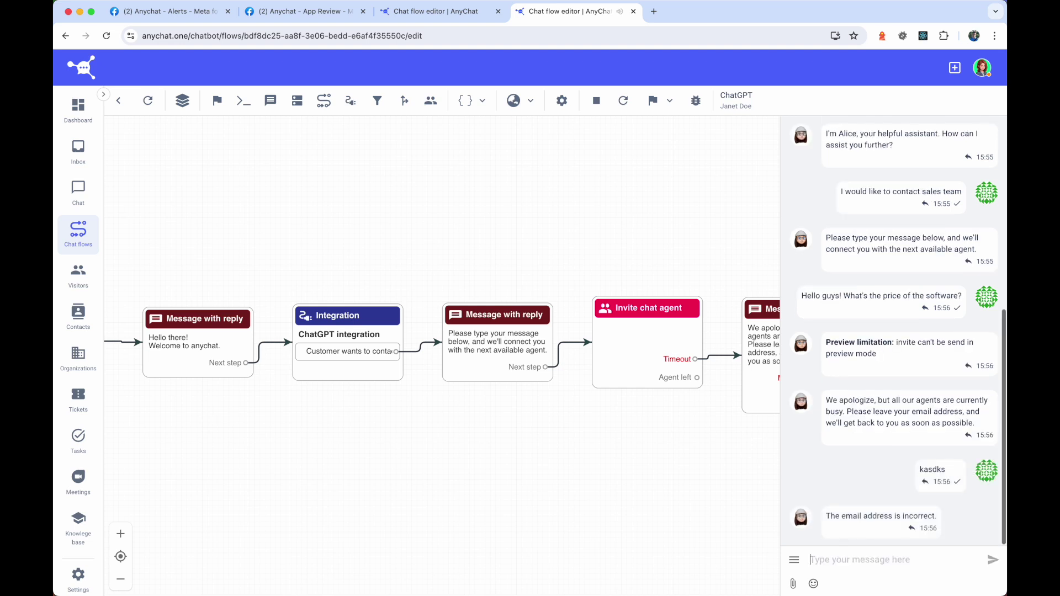
type("test@test.me")
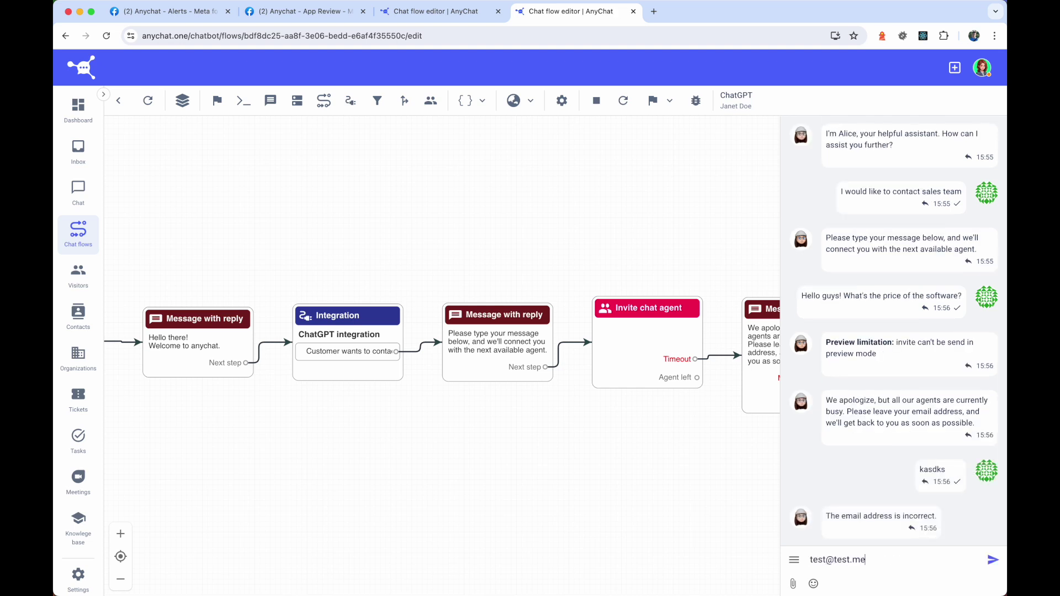
key("Return")
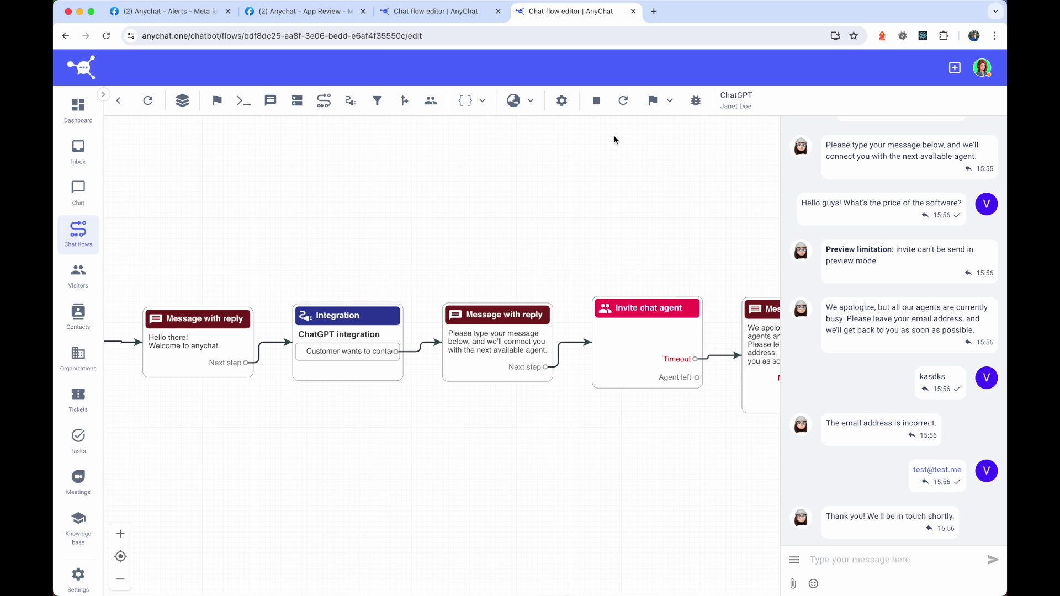
left_click(596, 100)
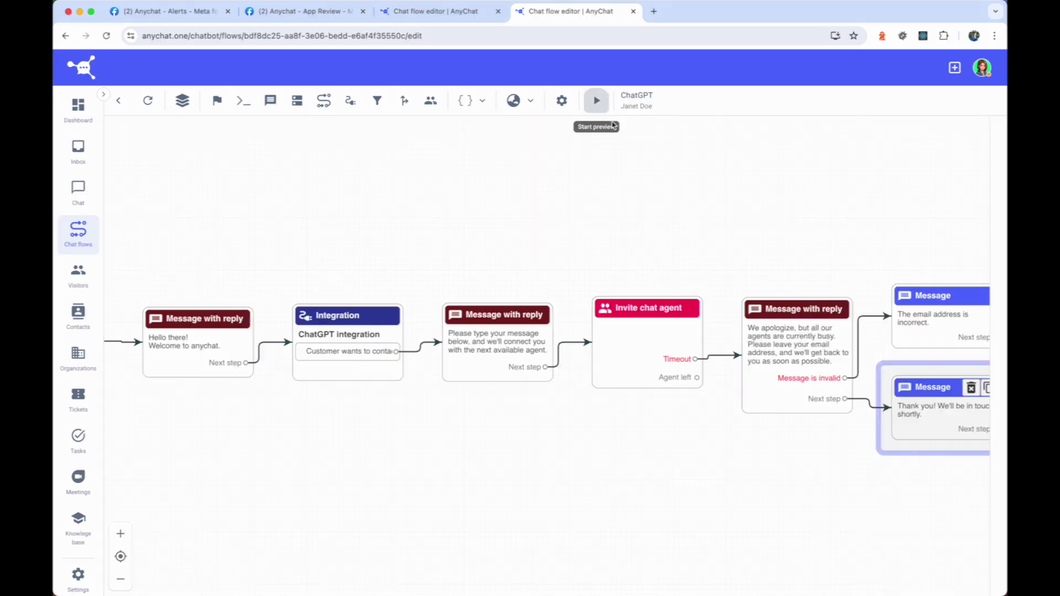